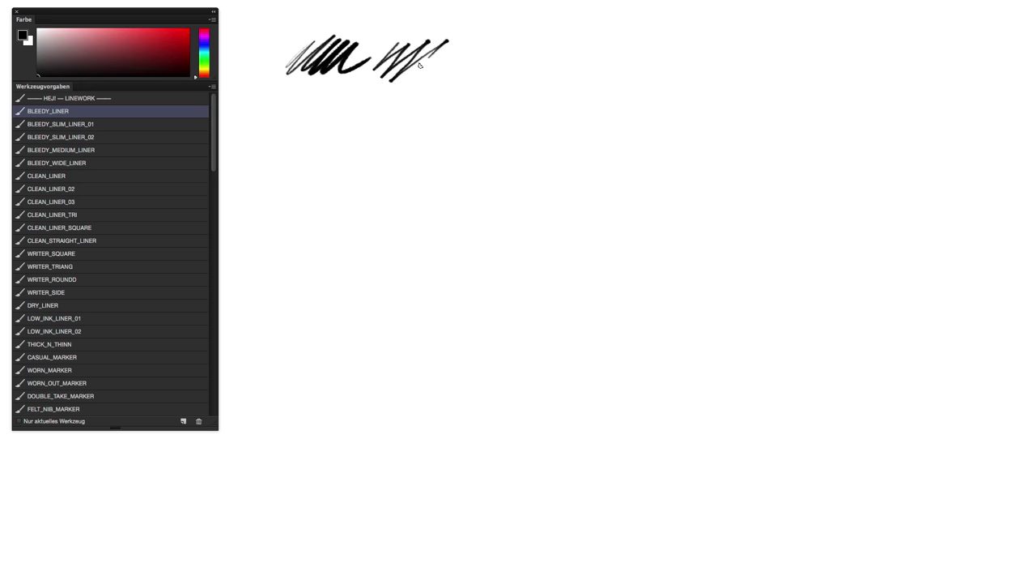
Draw test strokes with the BLEEDY slim liner 01 and 02, medium liner and wide liner presets.
click(108, 131)
drag(437, 71, 517, 30)
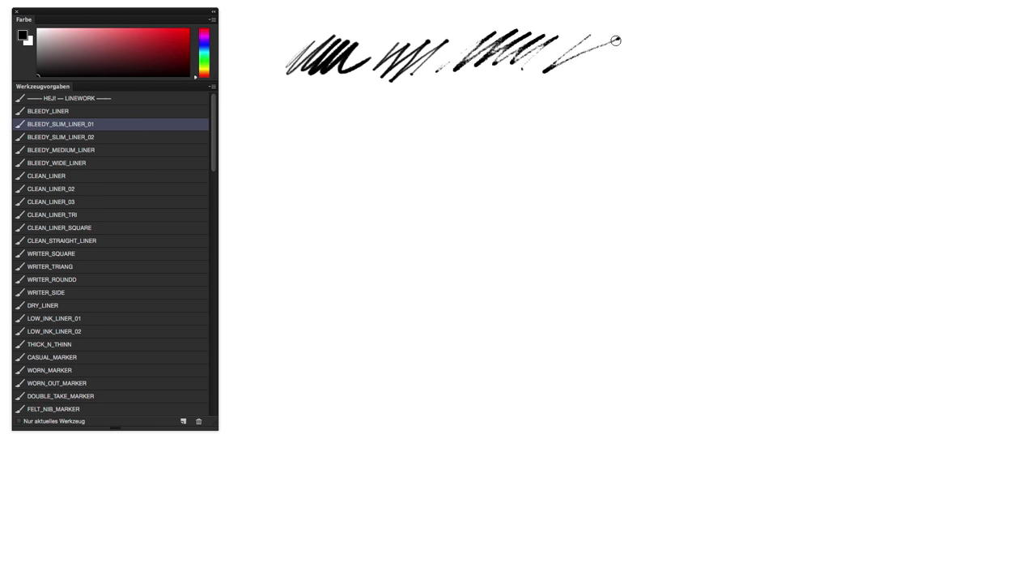
click(111, 137)
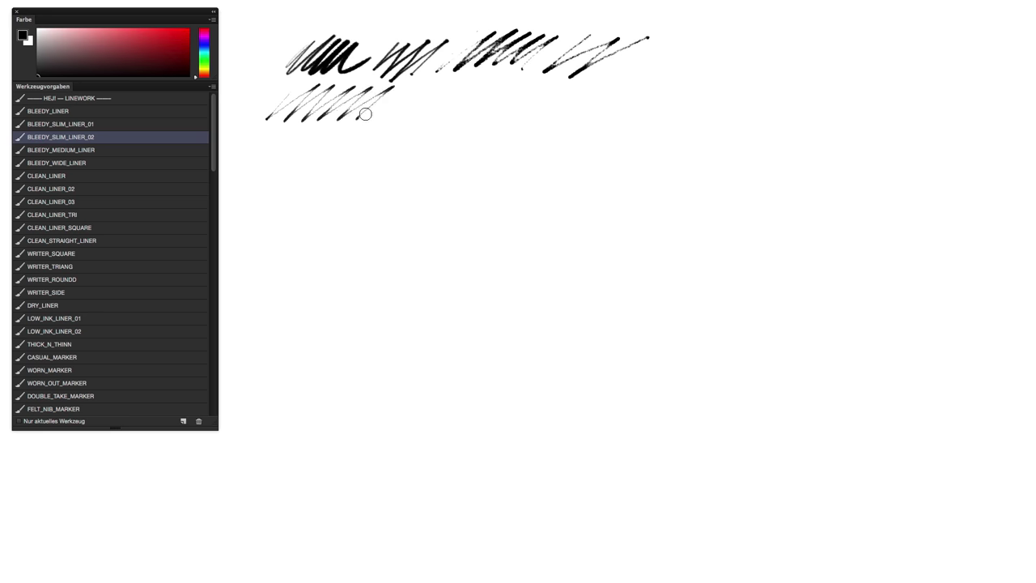
drag(541, 101, 557, 102)
click(111, 150)
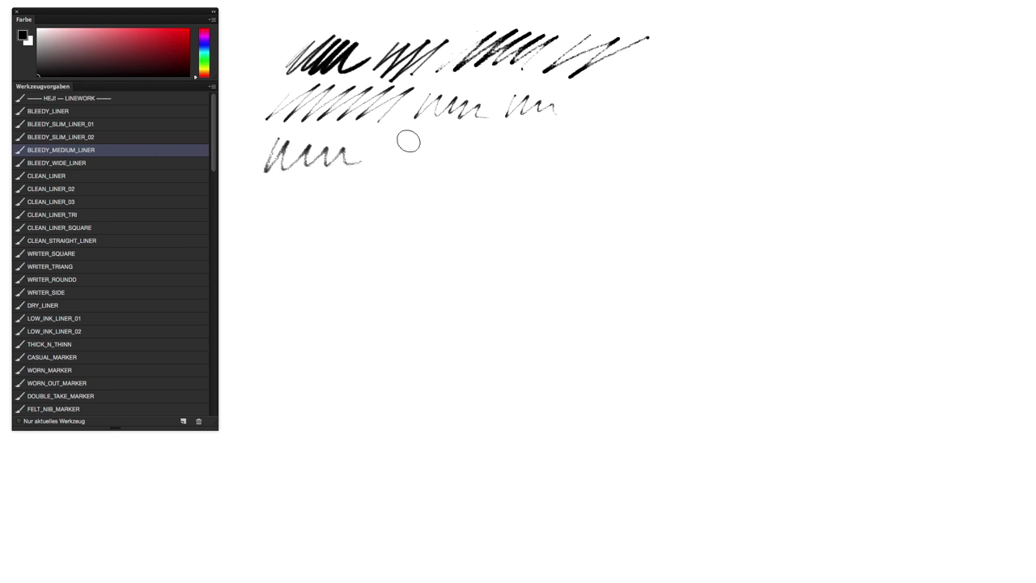
click(111, 163)
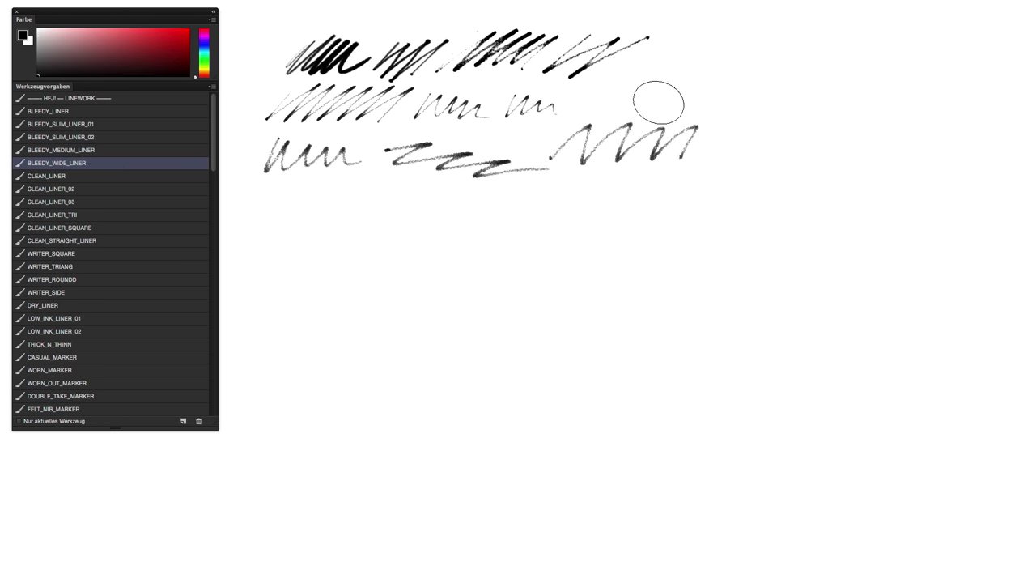
drag(604, 101, 767, 71)
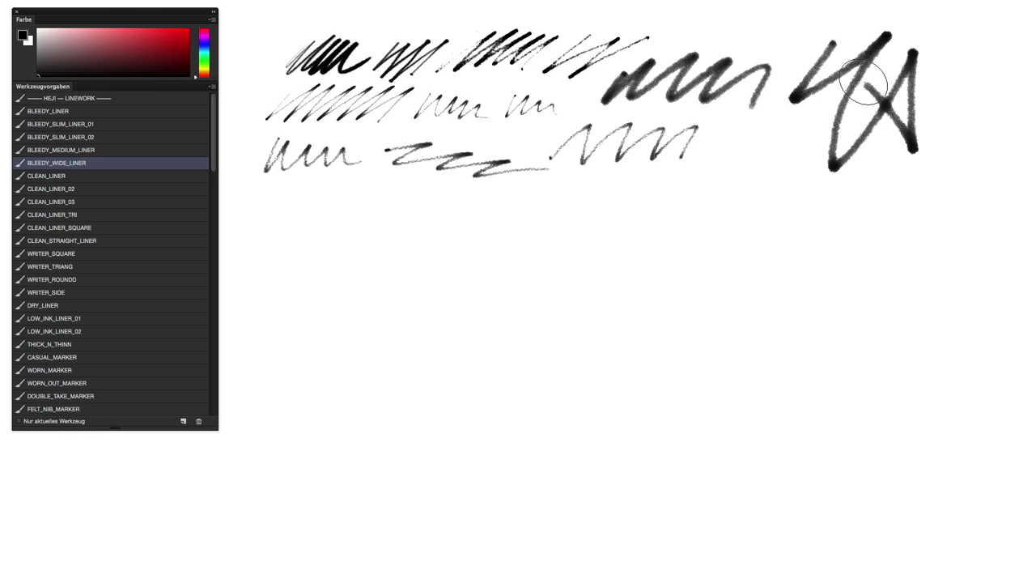
Draw test strokes with the CLEAN_LINER, 02, 03, TRI and SQUARE liner presets.
click(111, 175)
drag(287, 188, 245, 249)
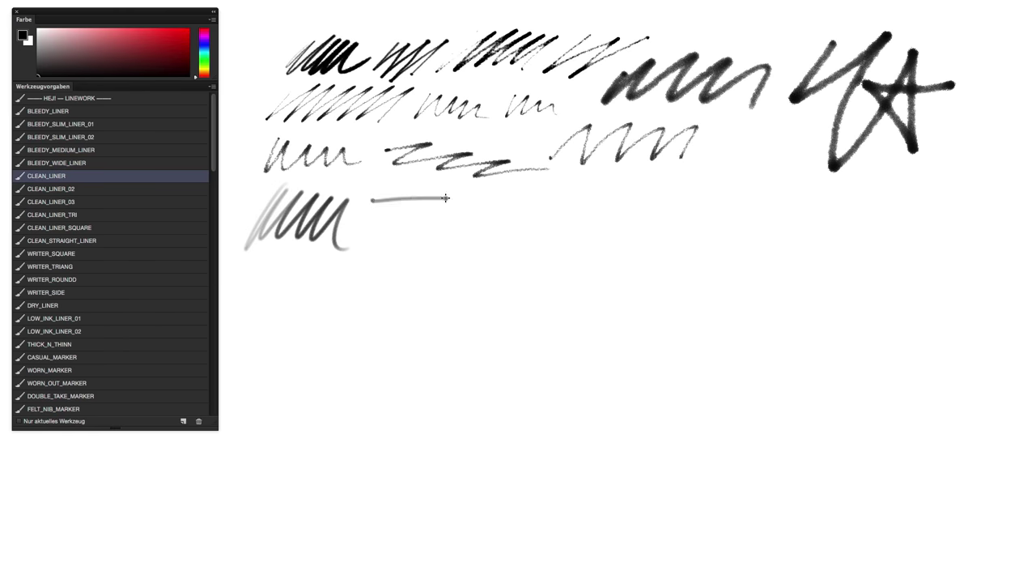
key(period)
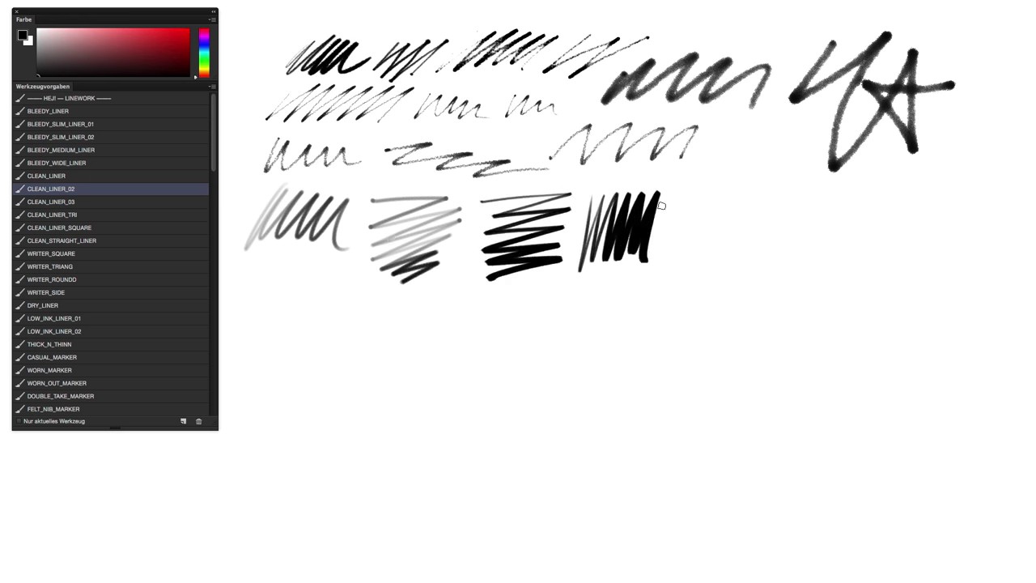
key(period)
drag(374, 344, 450, 346)
click(155, 217)
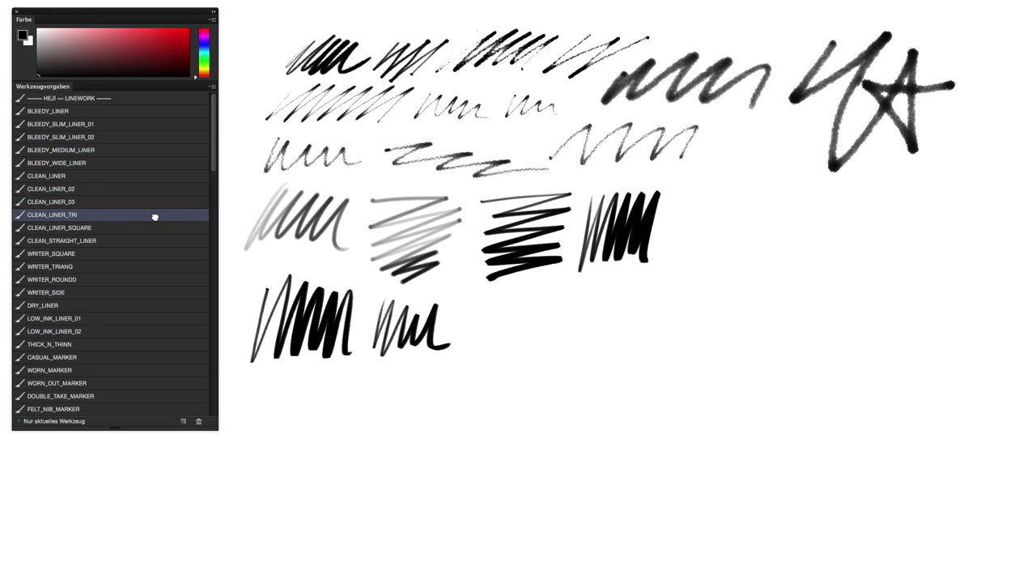
key(period)
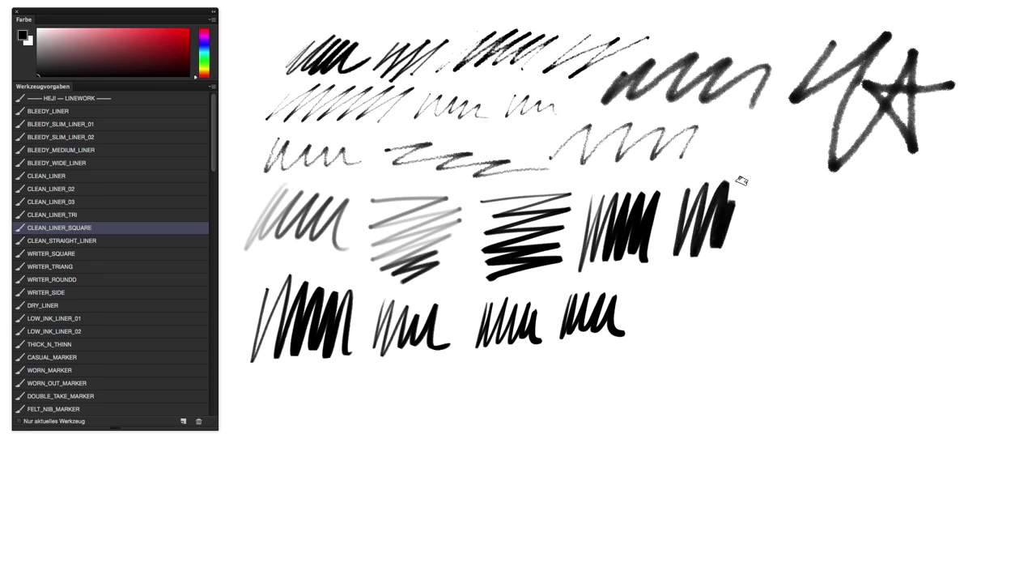
drag(838, 196, 922, 194)
Add a bottom row of zigzags with the WRITER_SQUARE and WRITER_TRIANG presets.
key(period)
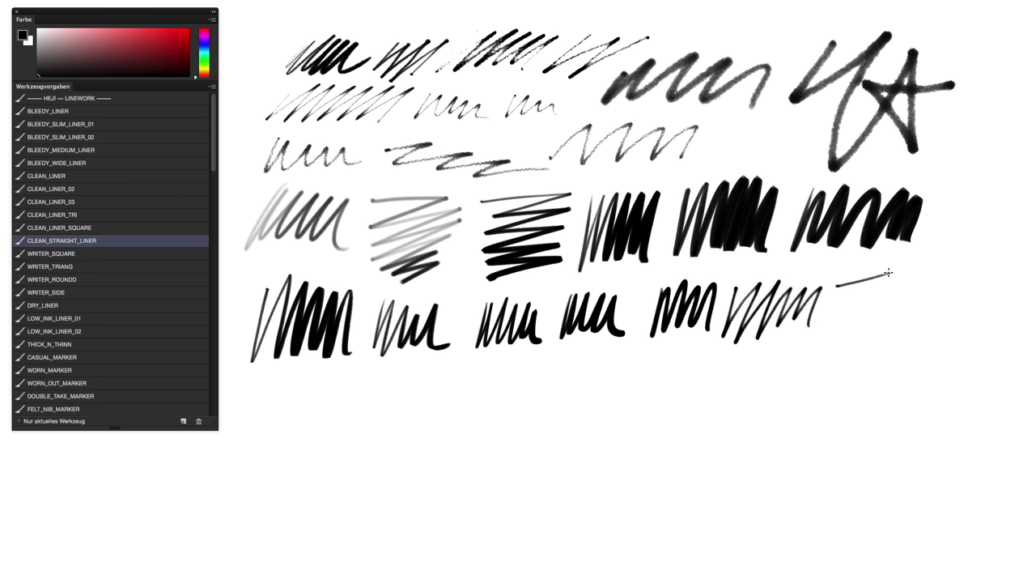
key(period)
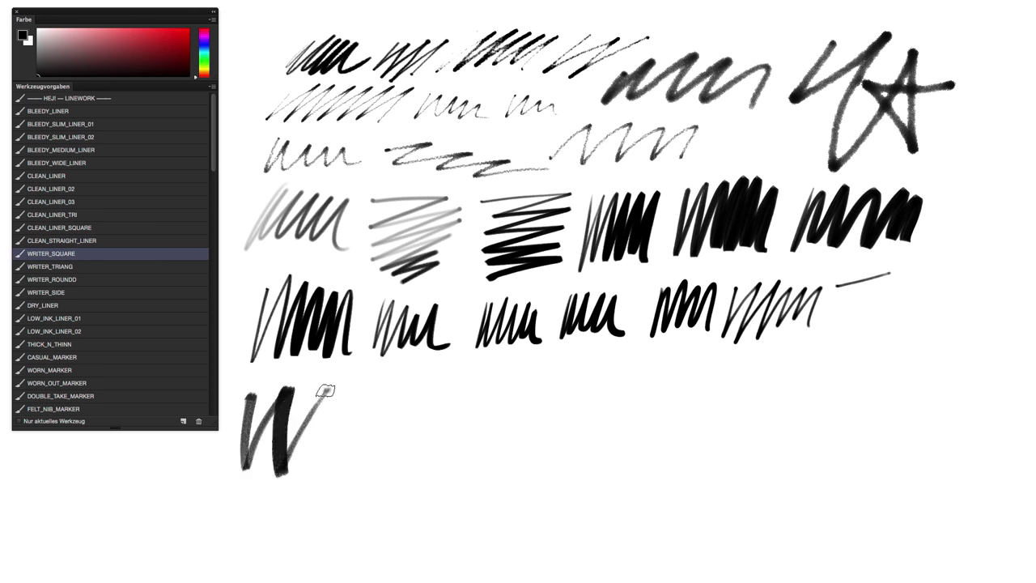
drag(365, 462, 515, 465)
key(period)
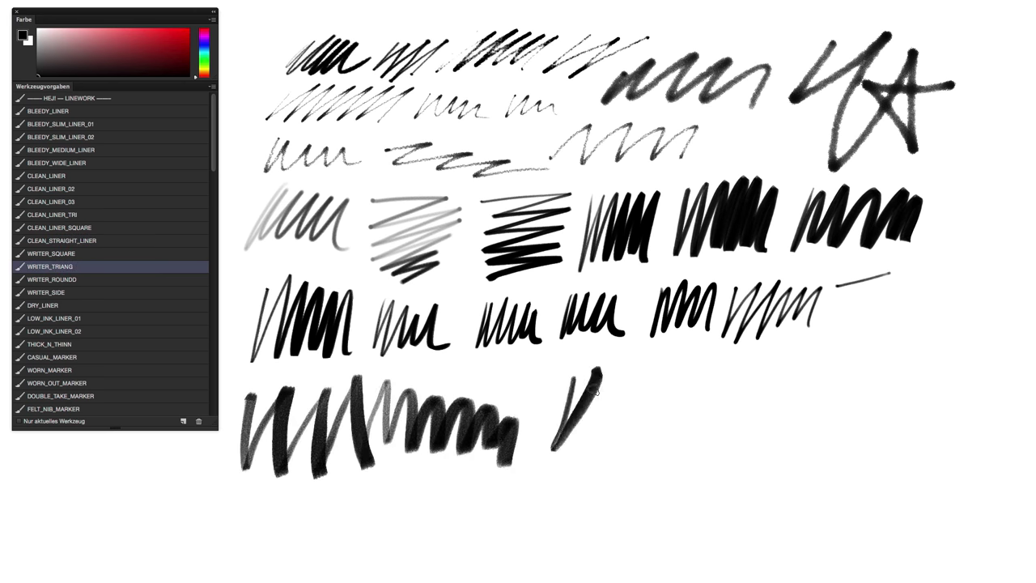
drag(654, 415, 747, 395)
key(period)
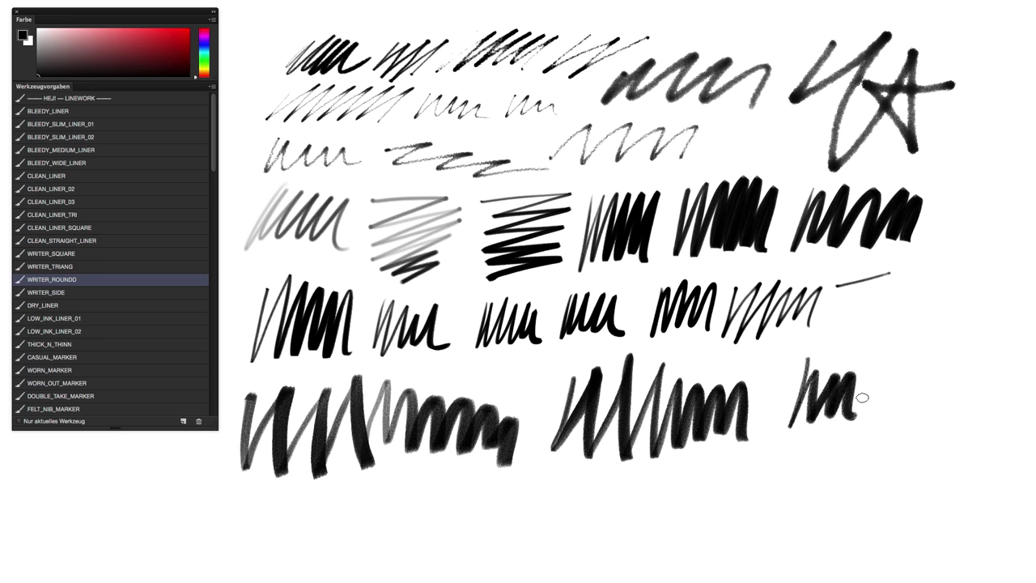
Scroll down and draw zigzag tests with the WRITER_SIDE and DRY_LINER presets.
key(period)
scroll(263, 175, down, 5)
scroll(263, 175, down, 2)
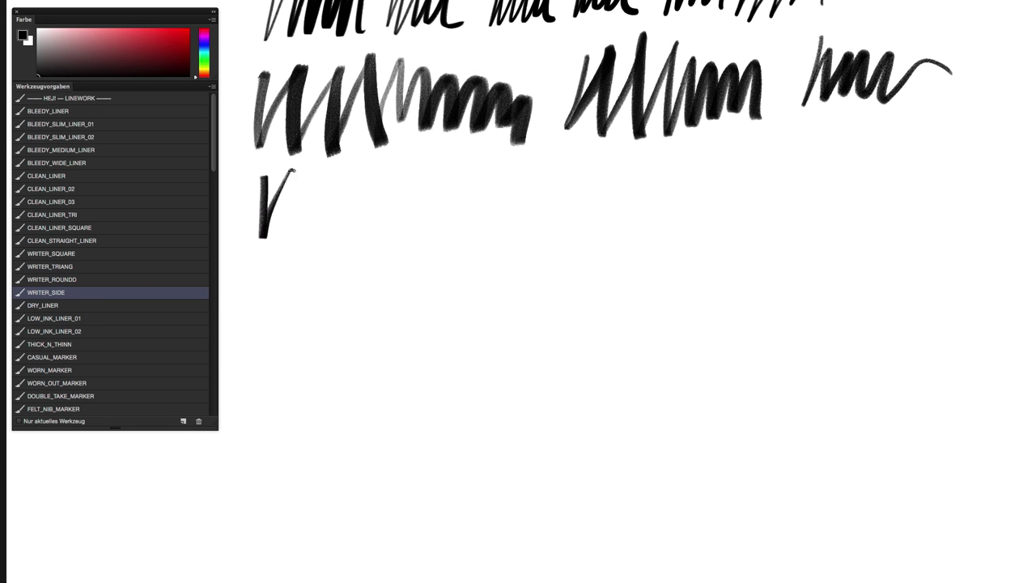
key(period)
drag(608, 161, 586, 224)
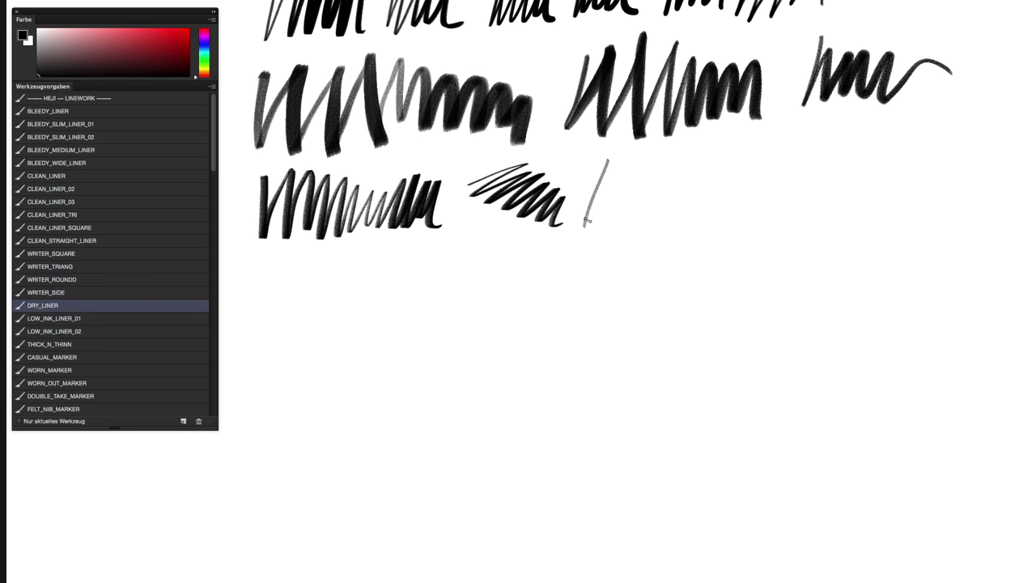
drag(753, 220, 800, 161)
Draw test strokes with LOW_INK_LINER_01/02 and a thick M-shaped zigzag with THICK_N_THINN.
key(period)
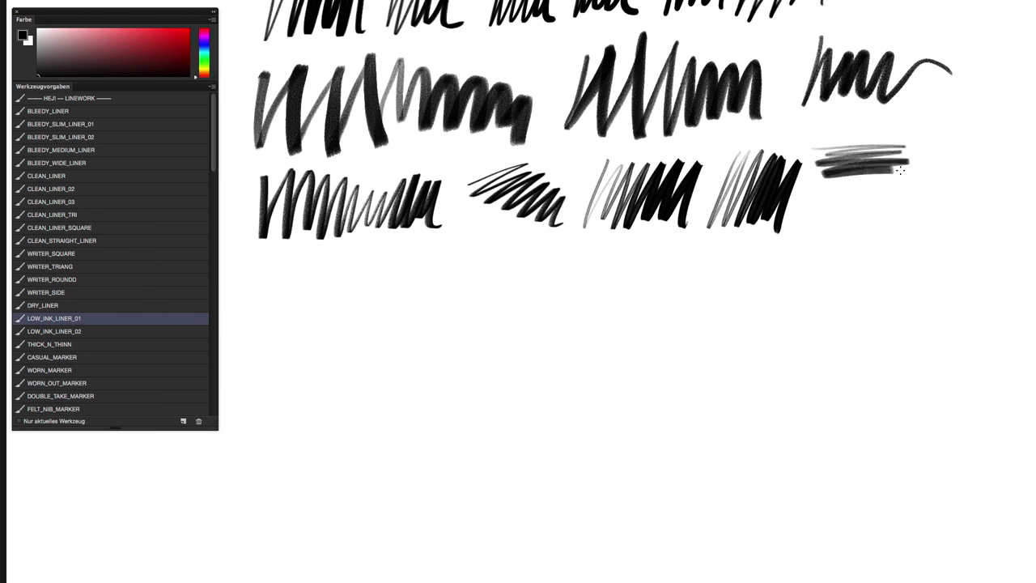
key(period)
drag(291, 254, 286, 272)
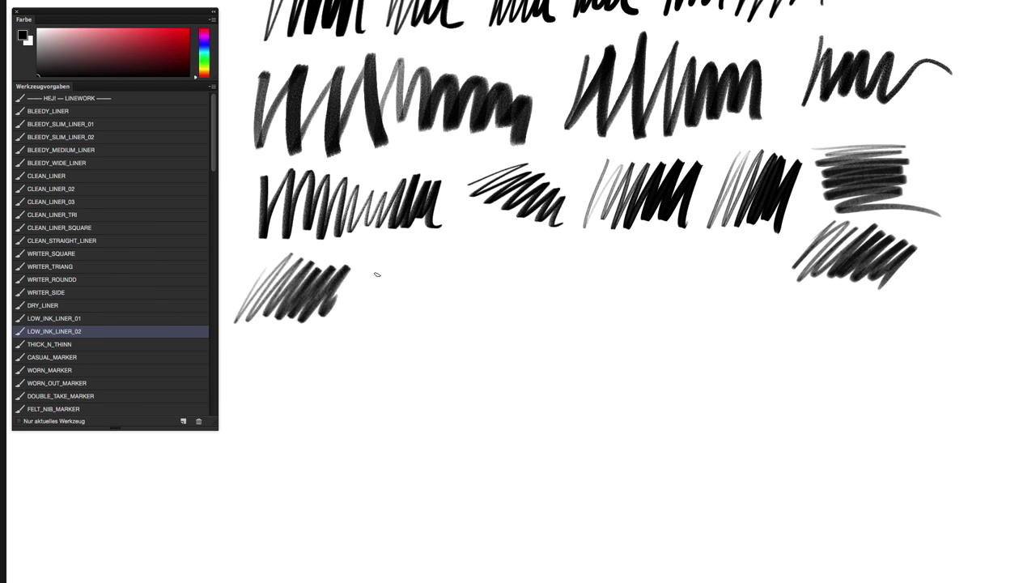
key(period)
drag(494, 261, 507, 325)
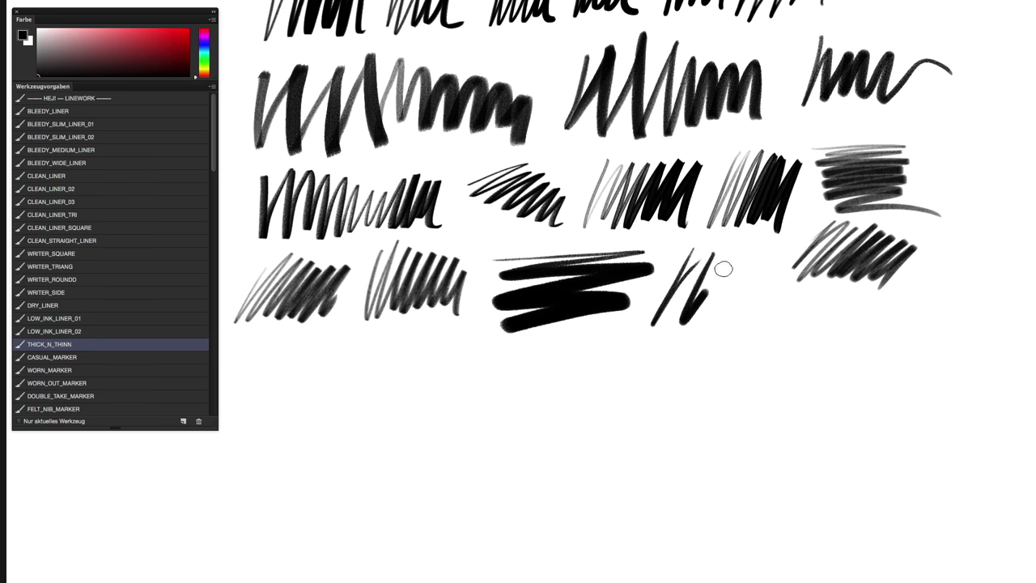
drag(723, 269, 758, 340)
mouse_move(257, 359)
mouse_down()
mouse_move(680, 354)
mouse_move(275, 379)
mouse_up()
Test the CASUAL, WORN, WORN_OUT and DOUBLE_TAKE marker presets with zigzag strokes.
click(130, 357)
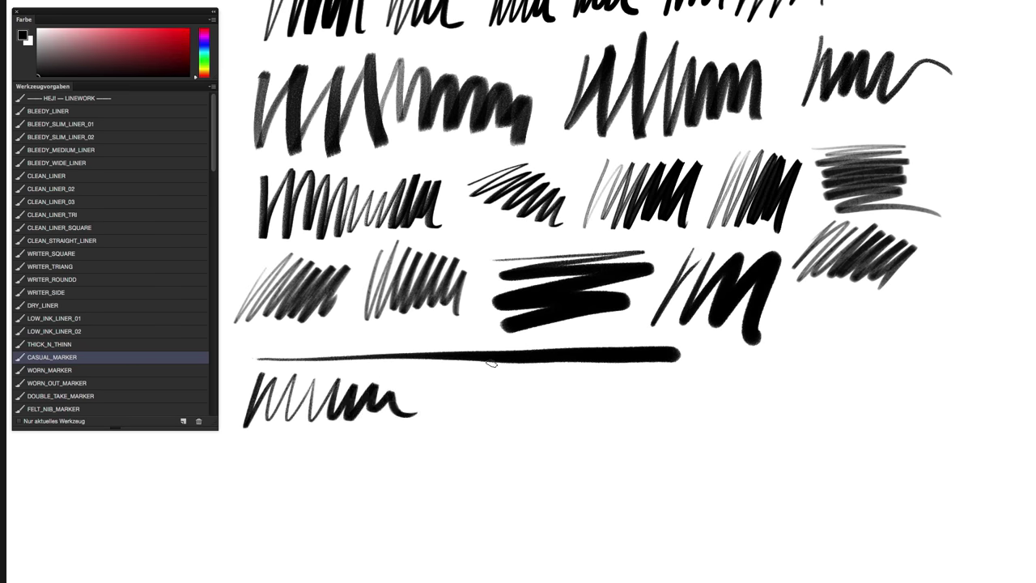
key(period)
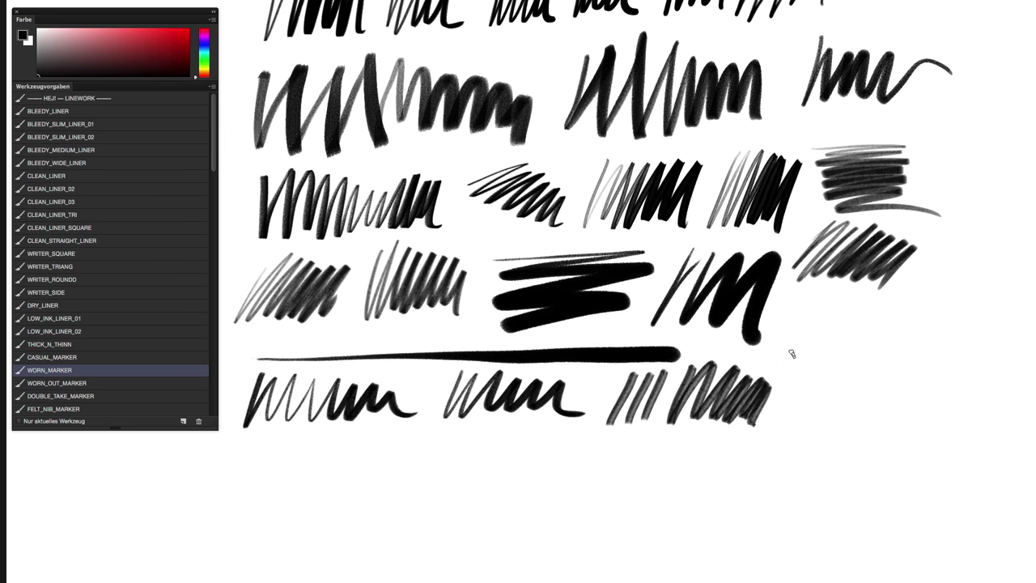
drag(790, 299, 870, 444)
mouse_move(440, 461)
mouse_down()
mouse_move(469, 169)
mouse_move(443, 167)
mouse_up()
key(period)
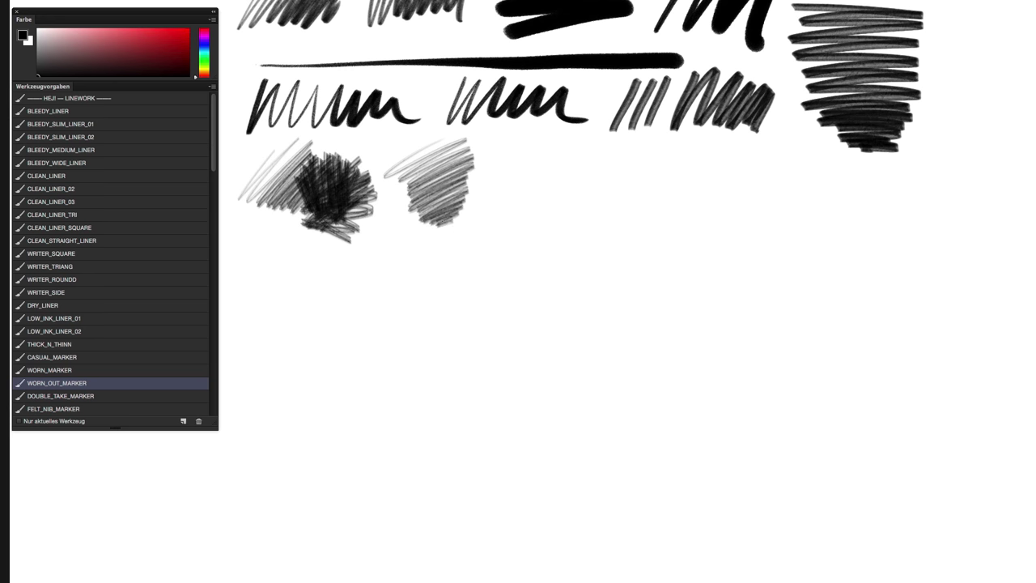
key(period)
drag(547, 194, 550, 241)
drag(623, 244, 725, 228)
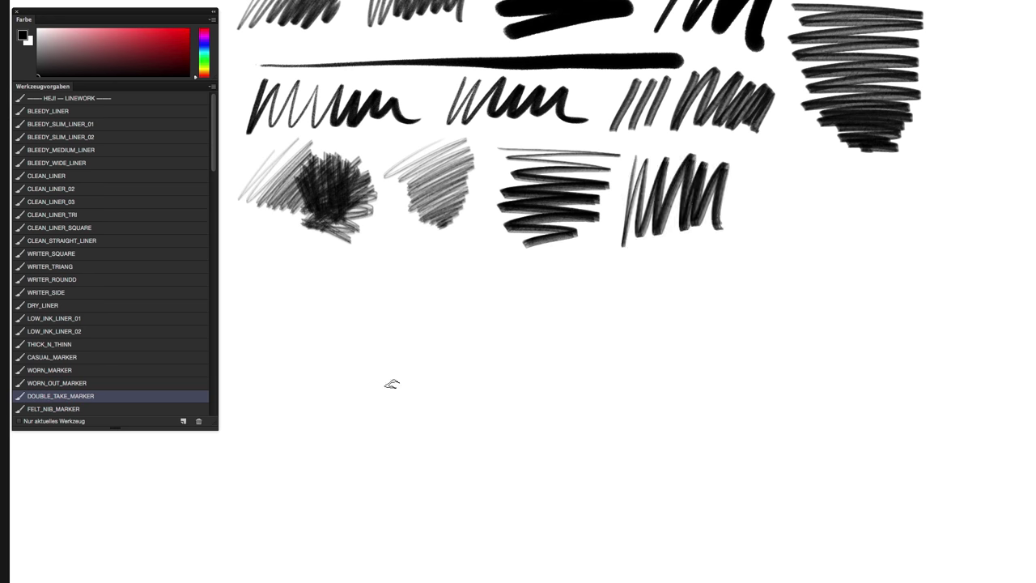
Draw a blue FELT_NIB_MARKER scribble and a yellow HIGHLIGHTER_50 zigzag.
key(period)
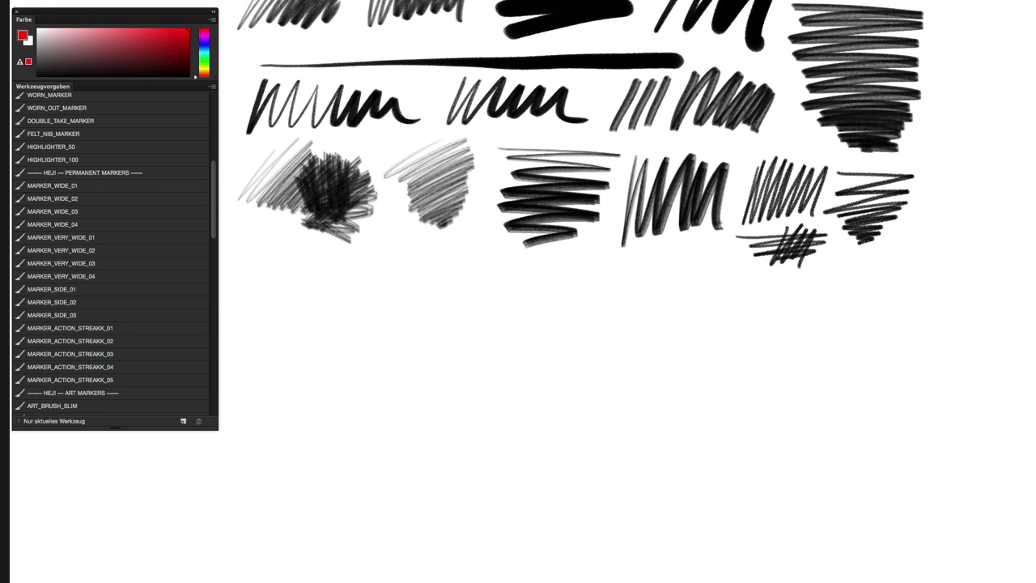
drag(733, 279, 834, 267)
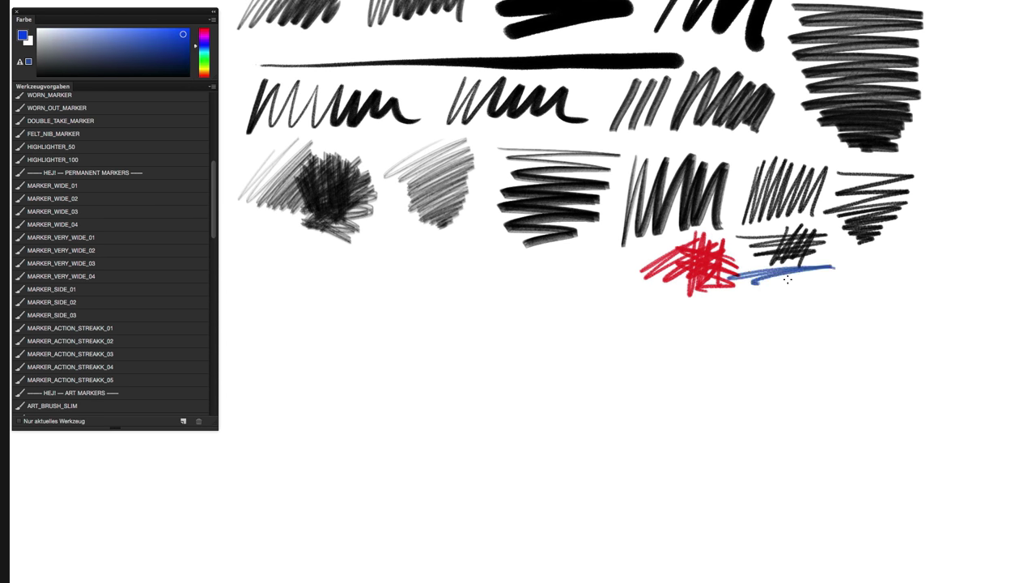
click(95, 149)
scroll(405, 255, left, 5)
scroll(405, 255, down, 1)
mouse_move(330, 243)
mouse_down()
mouse_move(483, 294)
mouse_move(510, 316)
mouse_up()
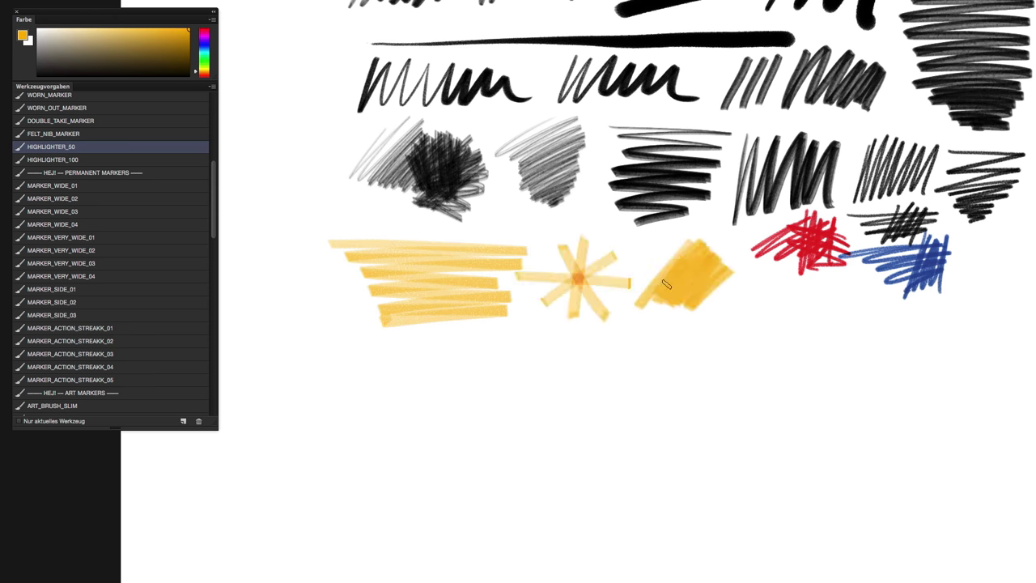
Paint a broad yellow HIGHLIGHTER_100 zigzag below the first highlighter mark.
key(period)
mouse_move(416, 348)
mouse_down()
mouse_move(551, 408)
mouse_move(374, 455)
mouse_up()
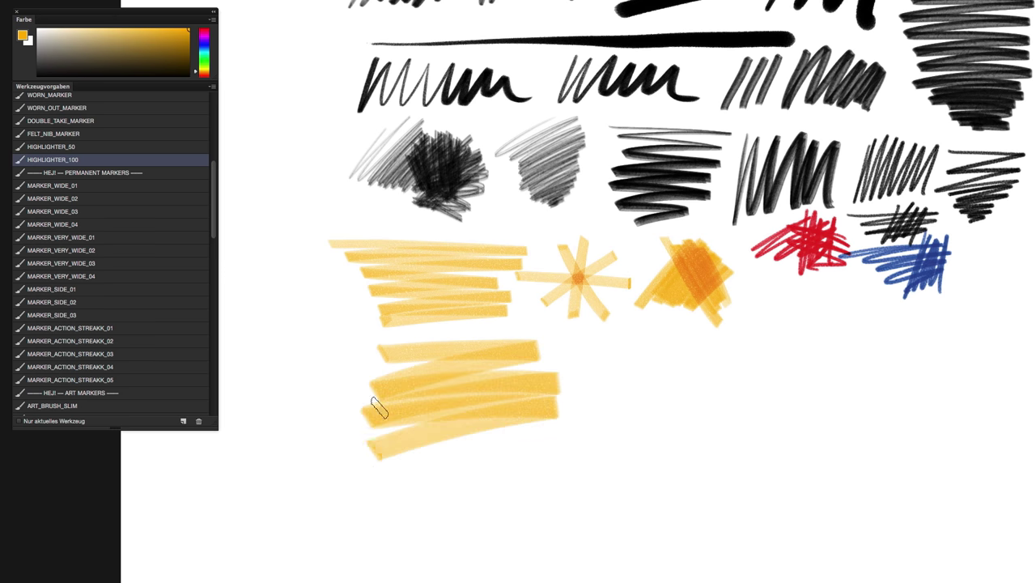
click(107, 189)
Paint curled and slanted black strokes with MARKER_WIDE_01 and MARKER_WIDE_02.
mouse_move(607, 369)
mouse_down()
mouse_move(474, 195)
mouse_move(527, 219)
mouse_move(640, 356)
mouse_up()
drag(704, 150, 631, 214)
mouse_move(720, 133)
mouse_down()
mouse_move(917, 229)
mouse_move(709, 279)
mouse_up()
drag(740, 403, 572, 336)
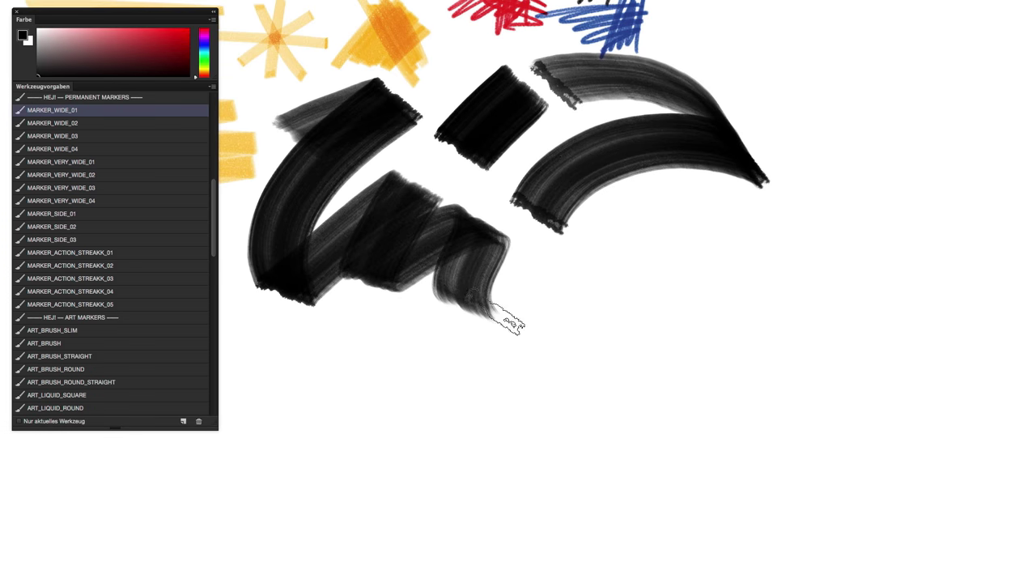
key(period)
drag(590, 254, 491, 437)
mouse_move(684, 241)
mouse_down()
mouse_move(617, 444)
mouse_move(808, 227)
mouse_up()
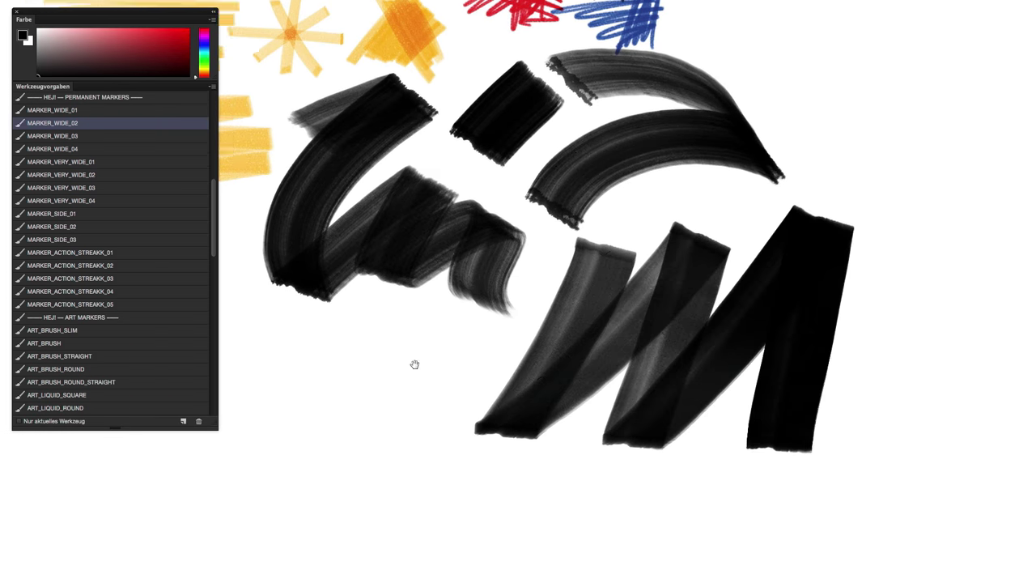
Paint a large zigzag W of wide strokes with MARKER_WIDE_03.
scroll(414, 363, left, 10)
scroll(414, 364, down, 2)
key(period)
drag(311, 213, 264, 425)
mouse_move(267, 425)
mouse_down()
mouse_move(417, 223)
mouse_move(322, 515)
mouse_up()
mouse_move(324, 514)
mouse_down()
mouse_move(523, 279)
mouse_move(457, 530)
mouse_up()
Paint long sweeping curved black strokes with MARKER_WIDE_04.
key(period)
scroll(497, 173, down, 5)
mouse_move(497, 173)
mouse_down()
mouse_move(433, 414)
mouse_move(899, 320)
mouse_up()
drag(903, 336, 484, 472)
drag(935, 405, 625, 485)
drag(899, 462, 599, 559)
Paint large curved very wide strokes with MARKER_VERY_WIDE_01 and MARKER_VERY_WIDE_02.
scroll(821, 192, right, 3)
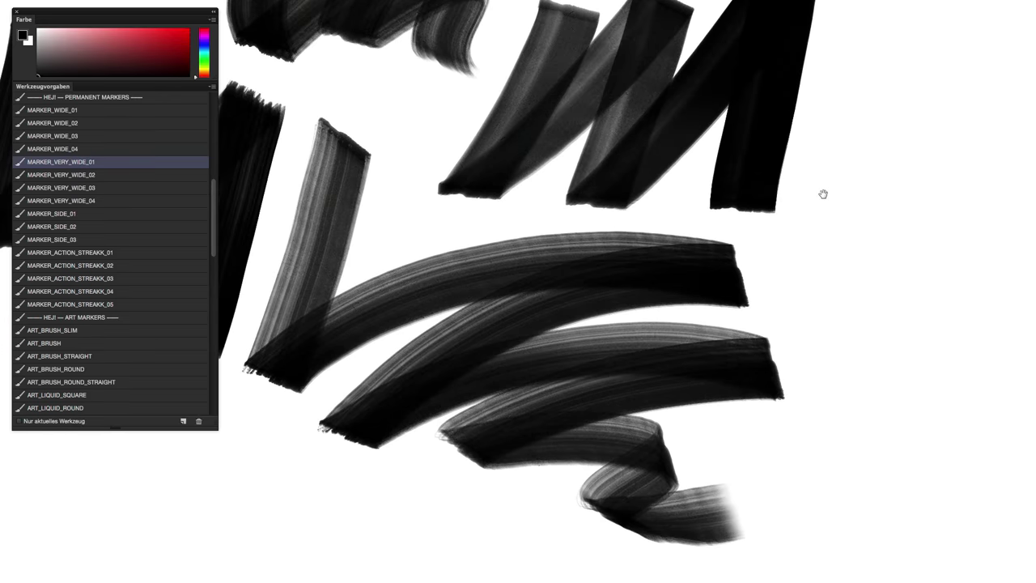
key(period)
scroll(821, 191, up, 10)
drag(299, 191, 612, 91)
drag(706, 118, 891, 190)
click(120, 174)
mouse_move(421, 296)
mouse_down()
mouse_move(891, 295)
mouse_move(526, 437)
mouse_up()
Paint long grey-black strokes with MARKER_VERY_WIDE_03 and MARKER_VERY_WIDE_04.
scroll(566, 324, down, 10)
click(109, 187)
mouse_move(393, 283)
mouse_down()
mouse_move(834, 259)
mouse_move(414, 457)
mouse_up()
scroll(567, 324, down, 5)
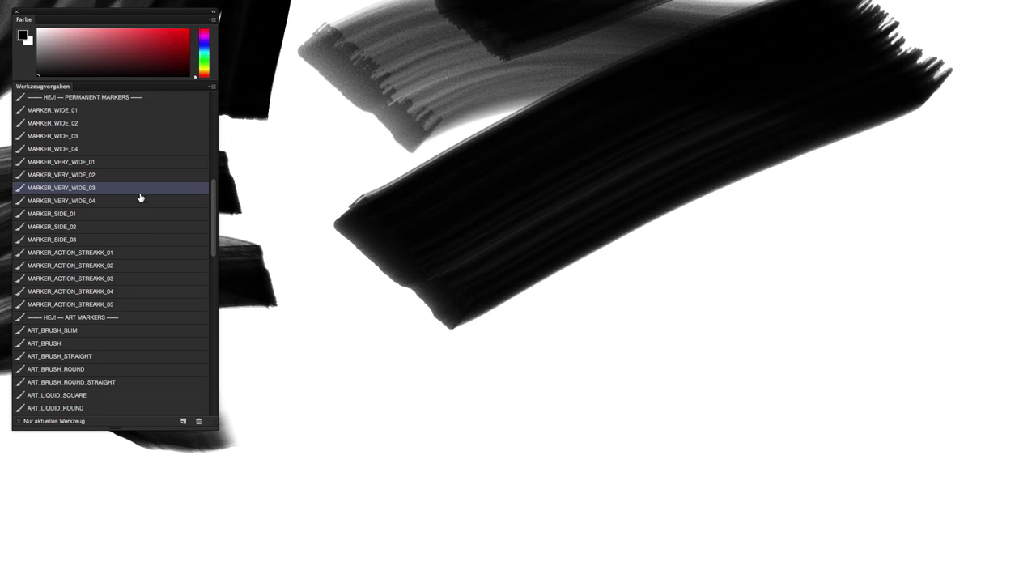
click(138, 200)
mouse_move(352, 354)
mouse_down()
mouse_move(694, 264)
mouse_move(984, 291)
mouse_move(360, 496)
mouse_up()
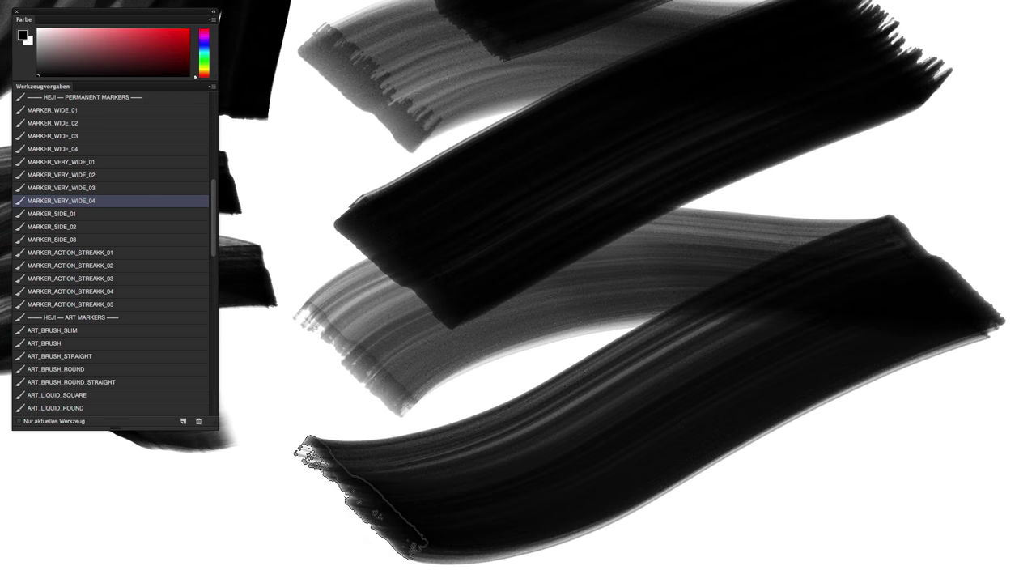
click(51, 213)
scroll(567, 324, down, 5)
scroll(567, 323, down, 5)
Paint narrow vertical and zigzag grey strokes with MARKER_SIDE_01.
drag(301, 82, 291, 223)
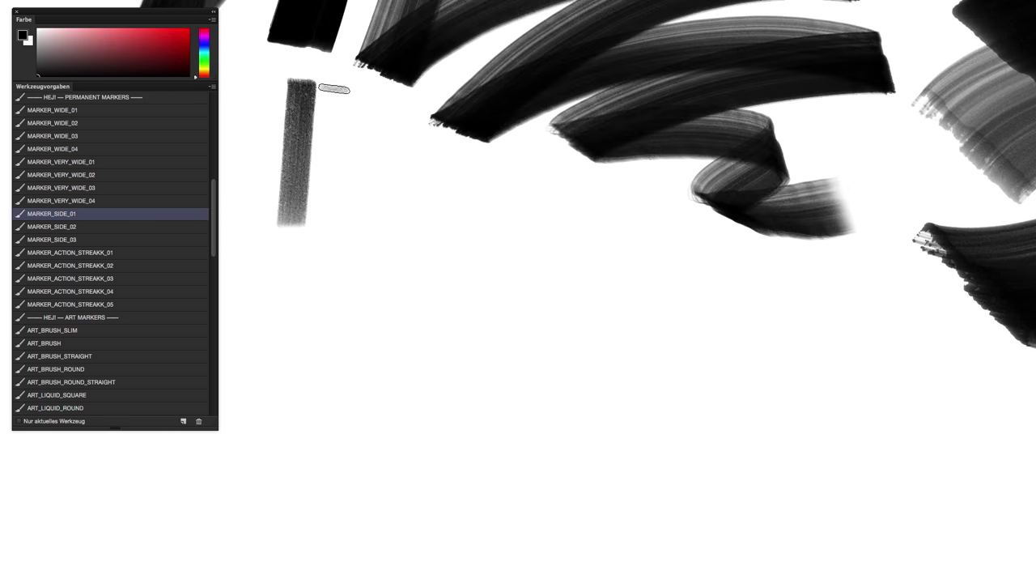
drag(333, 89, 311, 401)
mouse_move(370, 99)
mouse_down()
mouse_move(470, 155)
mouse_move(612, 204)
mouse_move(740, 312)
mouse_move(784, 459)
mouse_up()
scroll(784, 459, right, 5)
drag(653, 235, 577, 328)
drag(696, 210, 632, 429)
drag(761, 267, 712, 445)
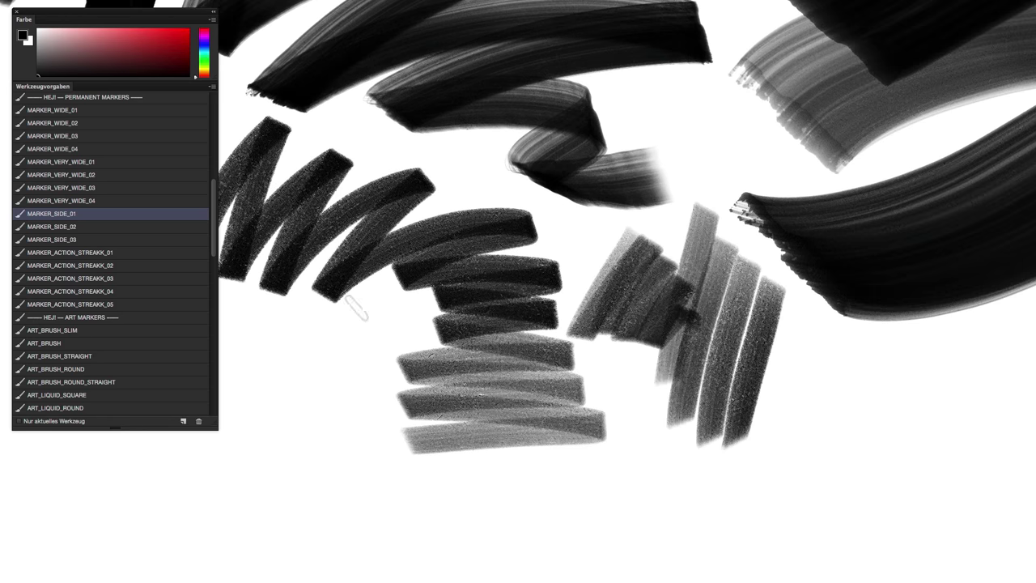
Paint a dark zigzag block and diagonal grey strokes with MARKER_SIDE_02.
click(51, 226)
scroll(698, 299, right, 5)
mouse_move(726, 290)
mouse_down()
mouse_move(575, 303)
mouse_move(579, 438)
mouse_move(726, 298)
mouse_move(583, 405)
mouse_move(729, 381)
mouse_up()
scroll(562, 343, right, 5)
scroll(562, 342, right, 5)
mouse_move(486, 215)
mouse_down()
mouse_move(535, 397)
mouse_move(604, 324)
mouse_up()
drag(578, 170, 601, 227)
drag(831, 121, 624, 239)
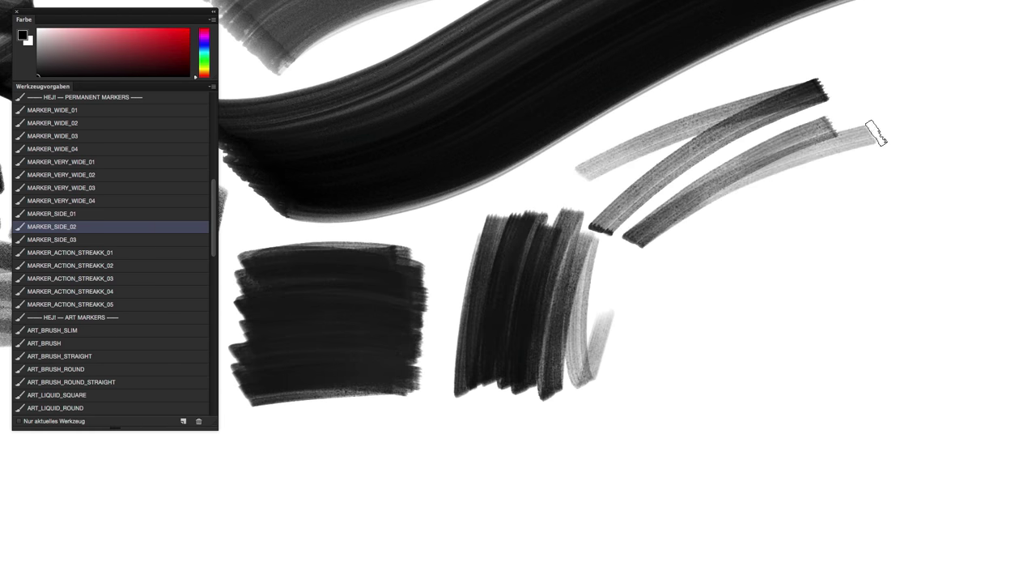
drag(883, 134, 648, 263)
Paint stacked grey strokes with MARKER_SIDE_03 and streaks with MARKER_ACTION_STREAKK_01.
key(period)
mouse_move(672, 300)
mouse_down()
mouse_move(915, 271)
mouse_move(644, 315)
mouse_move(802, 348)
mouse_move(745, 348)
mouse_move(793, 267)
mouse_up()
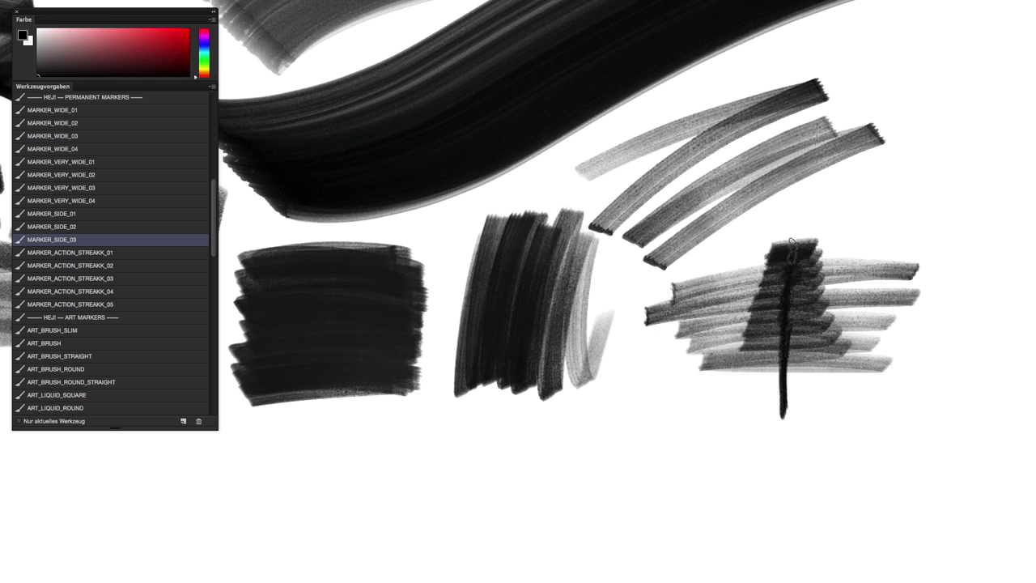
key(period)
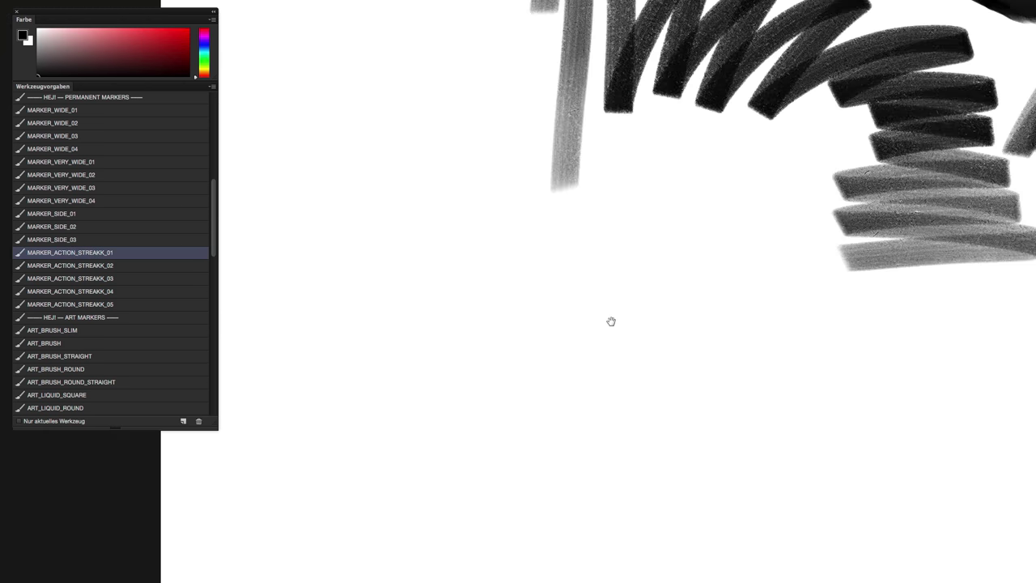
mouse_move(259, 114)
mouse_down()
mouse_move(426, 31)
mouse_move(497, 61)
mouse_up()
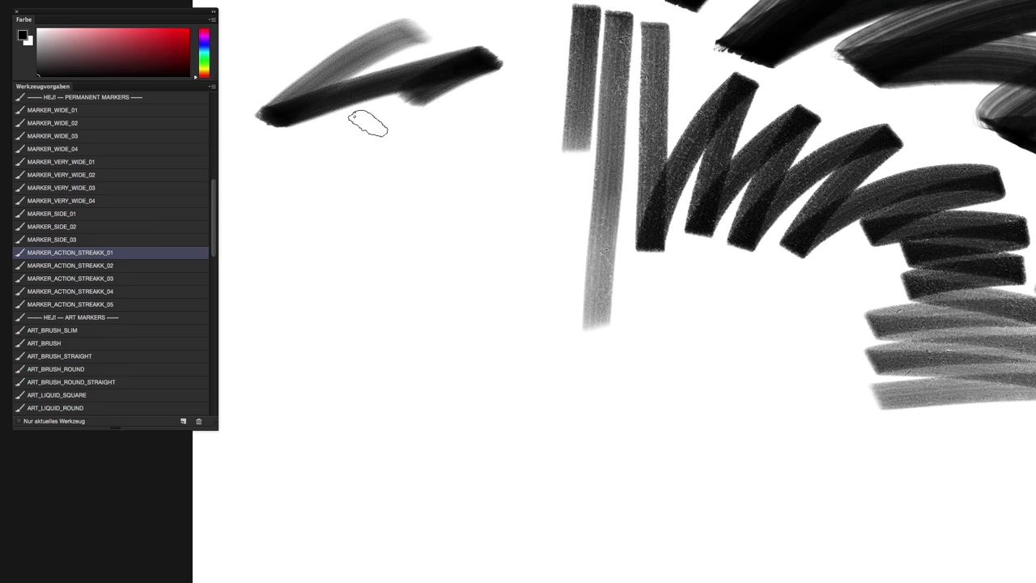
drag(251, 238, 539, 253)
Paint W- and N-shaped streak strokes with MARKER_ACTION_STREAKK_02, 03 and 04.
key(period)
drag(324, 291, 573, 328)
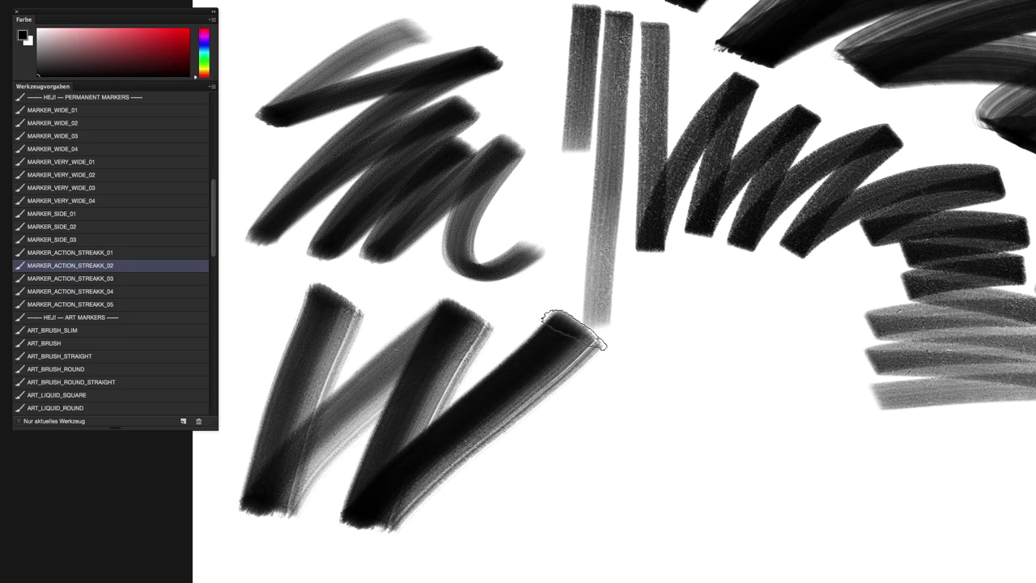
click(138, 276)
drag(475, 162, 512, 382)
drag(668, 212, 567, 375)
key(period)
mouse_move(468, 198)
mouse_down()
mouse_move(354, 490)
mouse_move(427, 540)
mouse_move(631, 316)
mouse_up()
Paint a large streak stroke and a small dark mark with MARKER_ACTION_STREAKK_05.
key(period)
mouse_move(518, 247)
mouse_down()
mouse_move(578, 282)
mouse_move(405, 422)
mouse_up()
mouse_move(397, 370)
mouse_down()
mouse_move(457, 385)
mouse_move(724, 381)
mouse_up()
Paint thin diagonal and zigzag strokes with the ART_BRUSH_SLIM preset.
click(121, 329)
scroll(216, 300, down, 5)
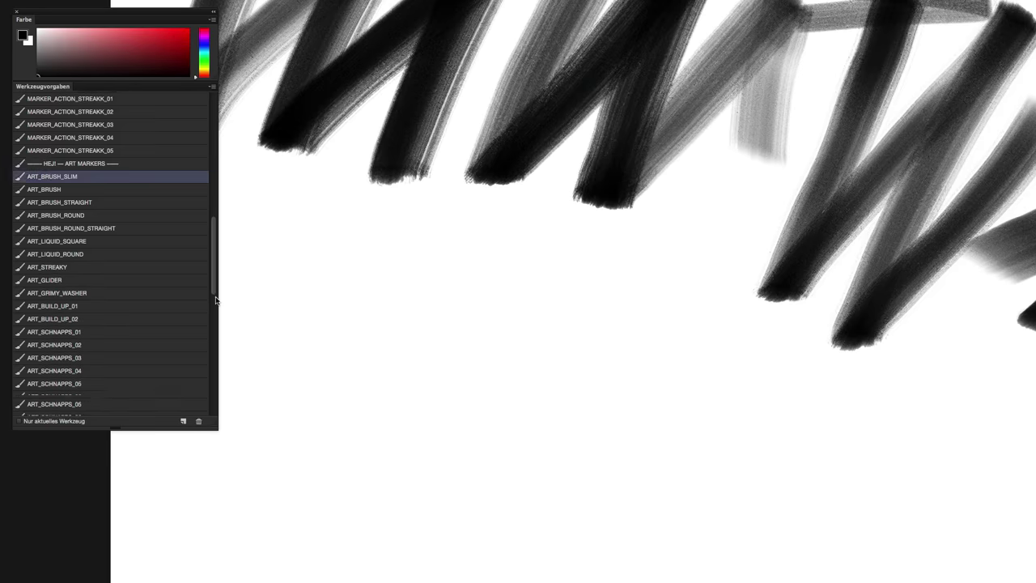
scroll(215, 301, down, 3)
drag(307, 178, 349, 138)
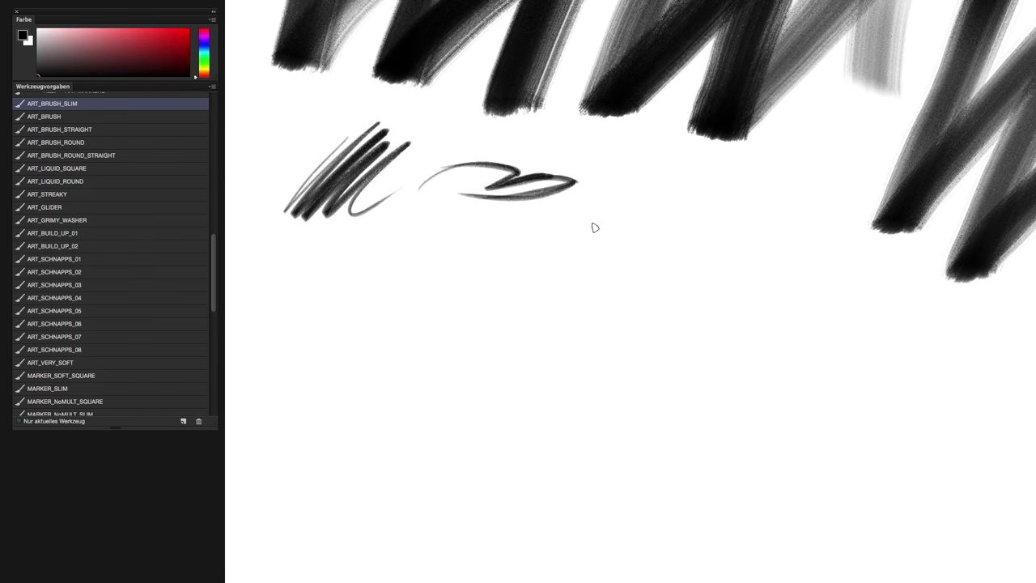
drag(633, 201, 704, 267)
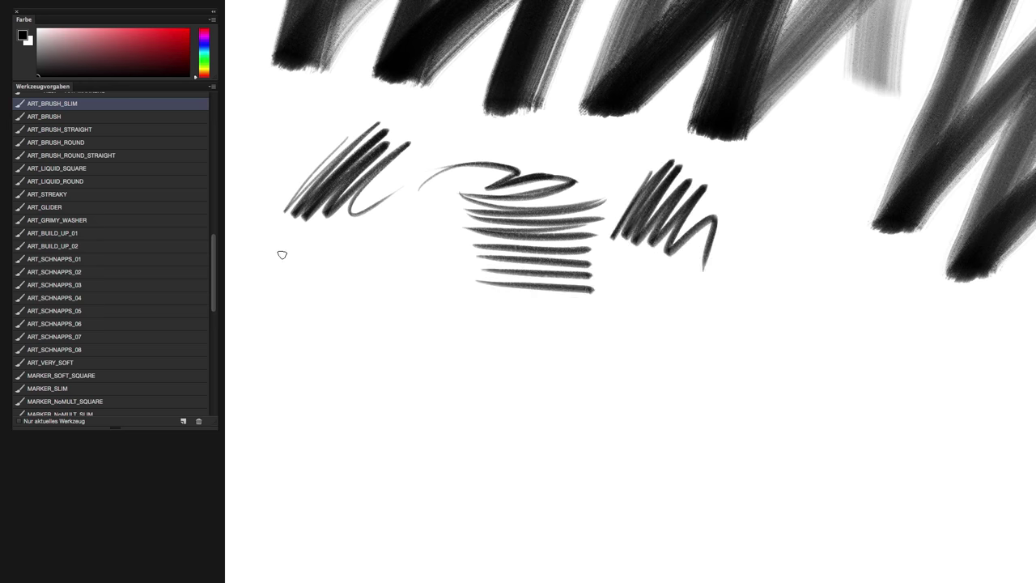
Paint soft grey-to-black zigzag patches and blocks with the ART_BRUSH preset.
click(48, 117)
mouse_move(824, 190)
mouse_down()
mouse_move(745, 301)
mouse_move(775, 296)
mouse_move(714, 365)
mouse_move(624, 404)
mouse_move(652, 239)
mouse_up()
mouse_move(348, 199)
mouse_down()
mouse_move(463, 208)
mouse_move(497, 289)
mouse_move(591, 405)
mouse_up()
mouse_move(591, 405)
mouse_down()
mouse_move(514, 365)
mouse_move(463, 320)
mouse_up()
mouse_move(494, 243)
mouse_down()
mouse_move(567, 313)
mouse_move(699, 219)
mouse_up()
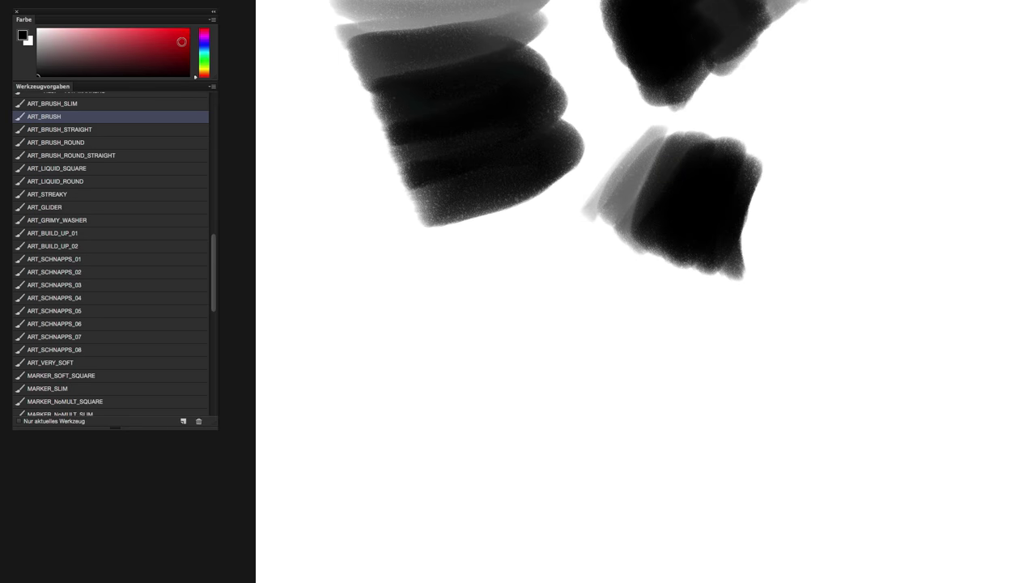
Paint soft purple strokes over the dark patch and lower on the canvas.
click(60, 129)
click(204, 53)
mouse_move(446, 192)
mouse_down()
mouse_move(356, 276)
mouse_move(515, 336)
mouse_up()
mouse_move(567, 243)
mouse_down()
mouse_move(613, 389)
mouse_move(519, 389)
mouse_up()
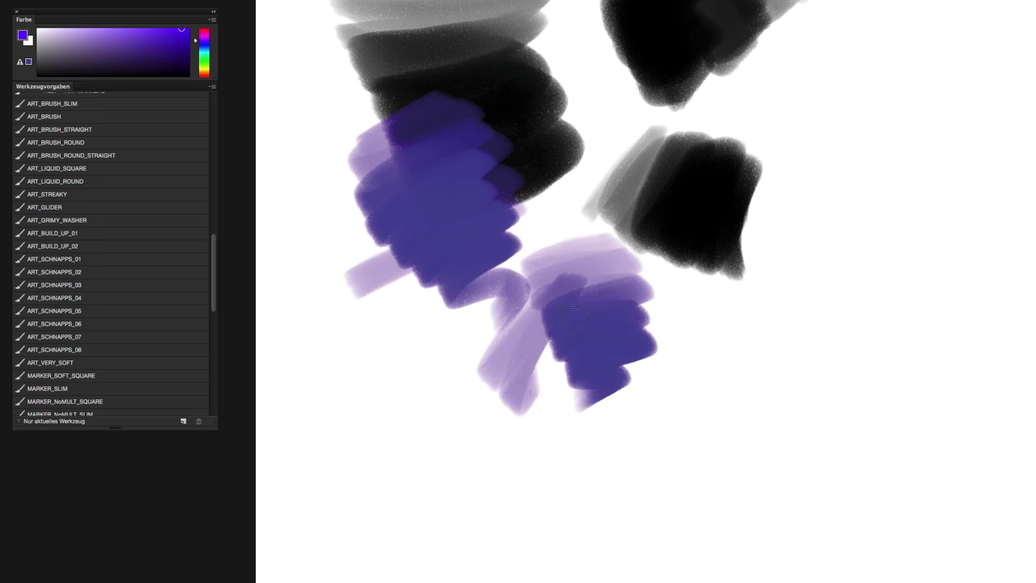
Paint grey and black strokes with ART_BRUSH_STRAIGHT and ART_BRUSH_ROUND.
click(60, 130)
mouse_move(486, 283)
mouse_down()
mouse_move(571, 380)
mouse_move(713, 388)
mouse_up()
drag(713, 389, 629, 375)
click(56, 143)
mouse_move(629, 296)
mouse_down()
mouse_move(671, 463)
mouse_move(477, 463)
mouse_up()
mouse_move(567, 162)
mouse_down()
mouse_move(596, 234)
mouse_move(592, 69)
mouse_move(728, 162)
mouse_move(555, 173)
mouse_move(680, 267)
mouse_up()
Paint soft blue blobs with ART_BRUSH_ROUND_STRAIGHT, then a black stroke over one.
click(71, 155)
click(204, 43)
mouse_move(632, 73)
mouse_down()
mouse_move(694, 232)
mouse_move(578, 81)
mouse_move(441, 242)
mouse_up()
drag(521, 202, 559, 300)
click(109, 155)
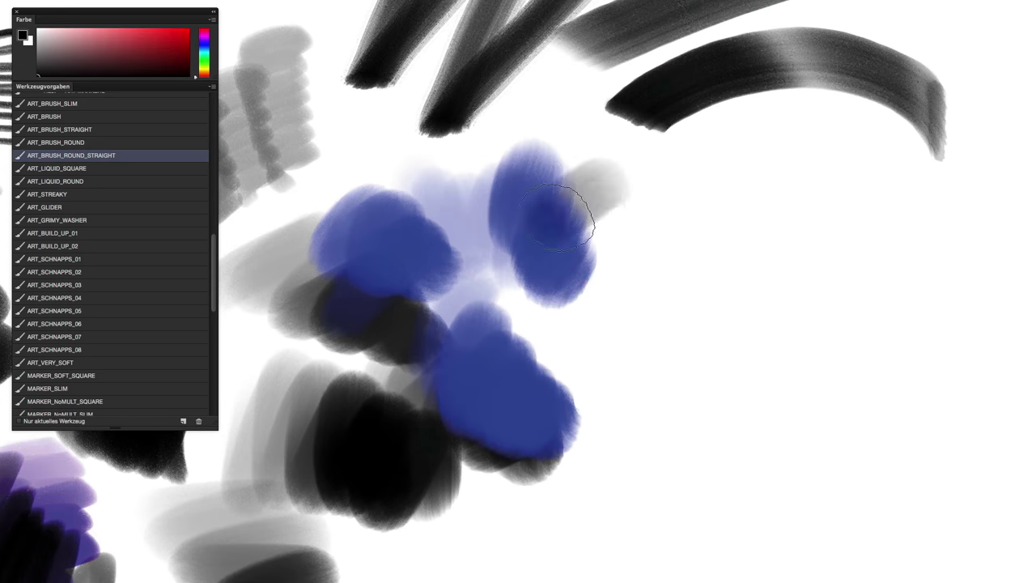
drag(579, 195, 583, 307)
Paint horizontal, zigzag and diagonal grey strokes with ART_LIQUID_SQUARE.
click(110, 168)
drag(663, 167, 852, 159)
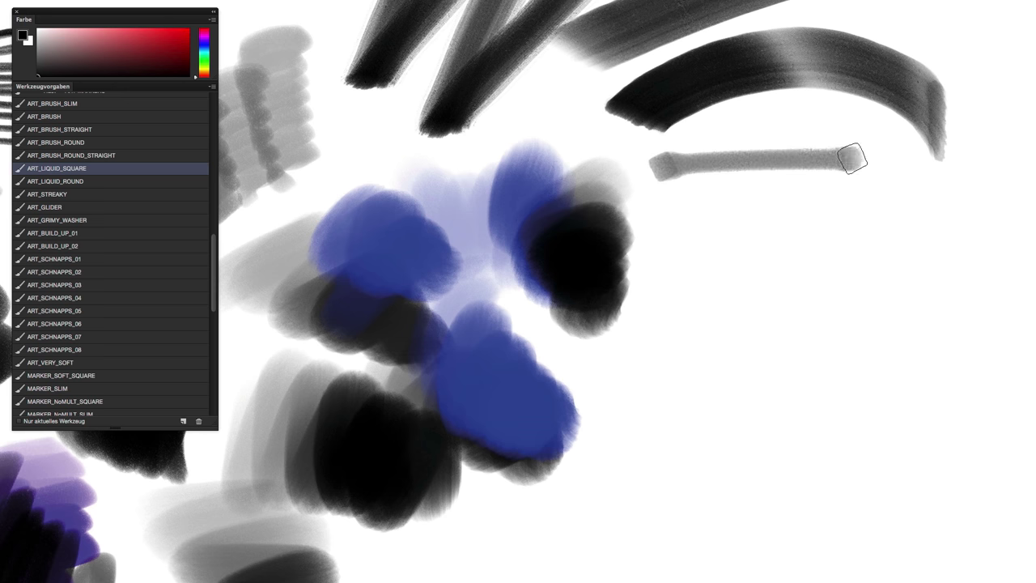
mouse_move(809, 194)
mouse_down()
mouse_move(844, 270)
mouse_move(687, 338)
mouse_move(736, 430)
mouse_up()
mouse_move(851, 356)
mouse_down()
mouse_move(701, 278)
mouse_move(731, 398)
mouse_up()
Paint grey arcs, grey-to-black zigzag blocks and a blue zigzag with ART_LIQUID_ROUND.
click(55, 181)
mouse_move(428, 407)
mouse_down()
mouse_move(493, 245)
mouse_move(403, 327)
mouse_up()
drag(486, 332, 624, 344)
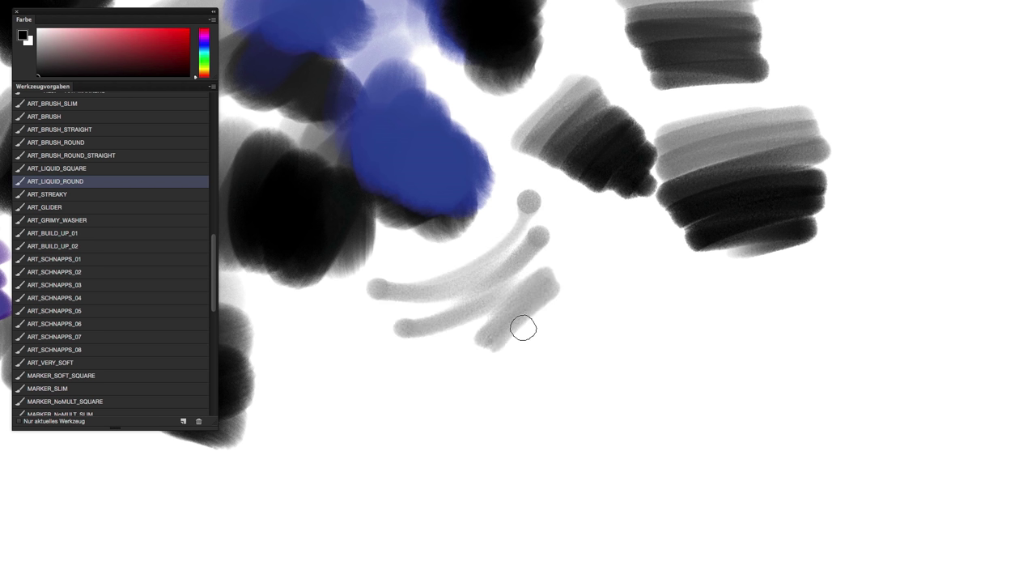
drag(575, 231, 656, 302)
mouse_move(729, 273)
mouse_down()
mouse_move(724, 354)
mouse_move(798, 376)
mouse_up()
mouse_move(810, 316)
mouse_down()
mouse_move(837, 349)
mouse_move(923, 291)
mouse_up()
mouse_move(634, 366)
mouse_down()
mouse_move(694, 359)
mouse_move(745, 423)
mouse_move(669, 481)
mouse_move(721, 426)
mouse_up()
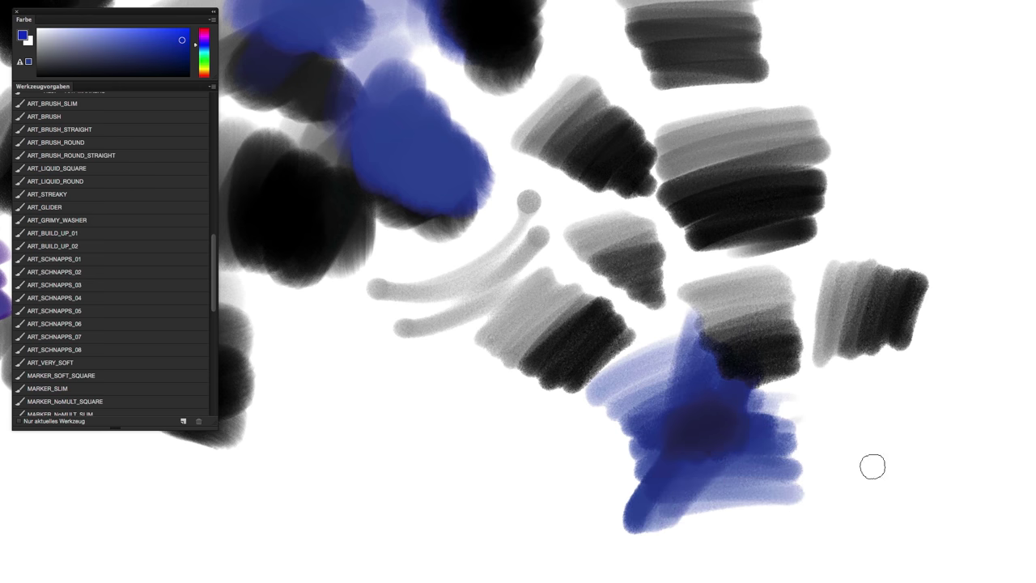
Paint grey streaky zigzags and dark wave strokes with ART_STREAKY.
drag(872, 466, 676, 387)
click(93, 198)
mouse_move(529, 231)
mouse_down()
mouse_move(652, 284)
mouse_move(656, 333)
mouse_move(705, 455)
mouse_up()
mouse_move(519, 365)
mouse_down()
mouse_move(527, 513)
mouse_move(631, 477)
mouse_move(761, 478)
mouse_move(905, 451)
mouse_up()
Add more dark streaky strokes and a large green streaky zigzag.
mouse_move(796, 395)
mouse_down()
mouse_move(839, 435)
mouse_move(971, 470)
mouse_up()
scroll(630, 437, right, 10)
scroll(566, 243, up, 5)
mouse_move(413, 40)
mouse_down()
mouse_move(491, 69)
mouse_move(603, 140)
mouse_up()
mouse_move(413, 150)
mouse_down()
mouse_move(639, 250)
mouse_move(562, 294)
mouse_up()
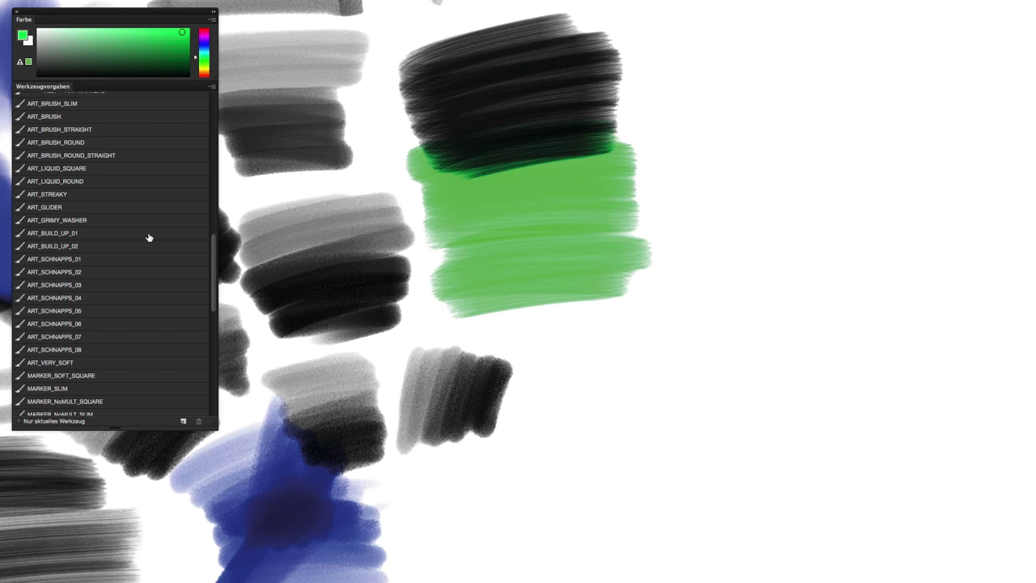
Paint dark ART_GLIDER strokes, building the top one into a large dark blob.
click(48, 207)
scroll(424, 277, up, 5)
drag(474, 158, 608, 259)
scroll(608, 259, up, 3)
scroll(608, 259, right, 4)
mouse_move(429, 219)
mouse_down()
mouse_move(478, 190)
mouse_move(566, 227)
mouse_up()
mouse_move(520, 300)
mouse_down()
mouse_move(613, 266)
mouse_move(688, 380)
mouse_up()
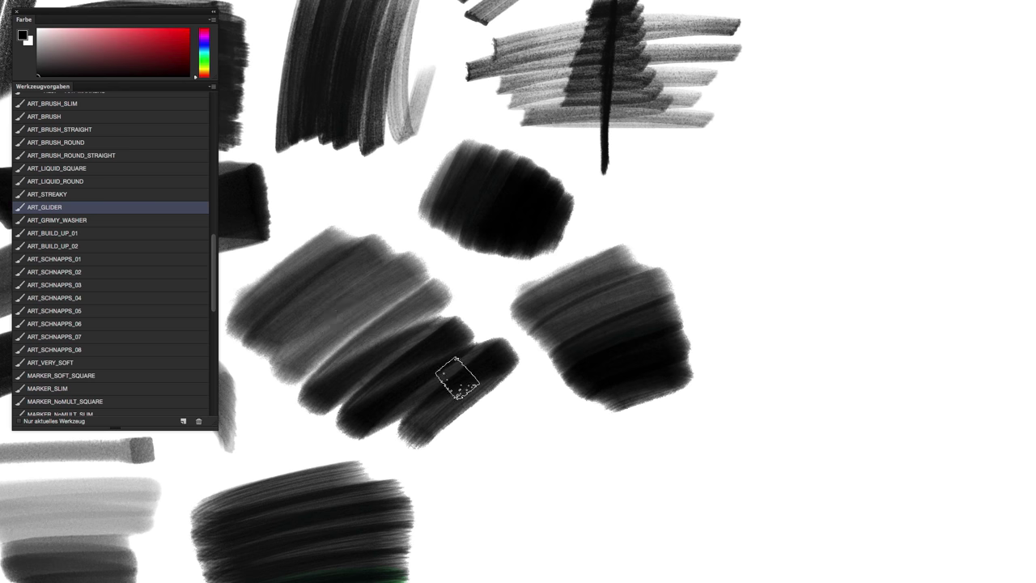
scroll(458, 378, down, 5)
Paint grey-to-black glider strokes at the centre, right-centre and top.
mouse_move(446, 234)
mouse_down()
mouse_move(472, 347)
mouse_move(521, 243)
mouse_move(592, 391)
mouse_up()
scroll(472, 348, up, 1)
scroll(472, 347, right, 4)
scroll(592, 391, up, 3)
scroll(592, 390, right, 3)
drag(401, 235, 530, 291)
mouse_move(364, 101)
mouse_down()
mouse_move(382, 157)
mouse_move(494, 130)
mouse_up()
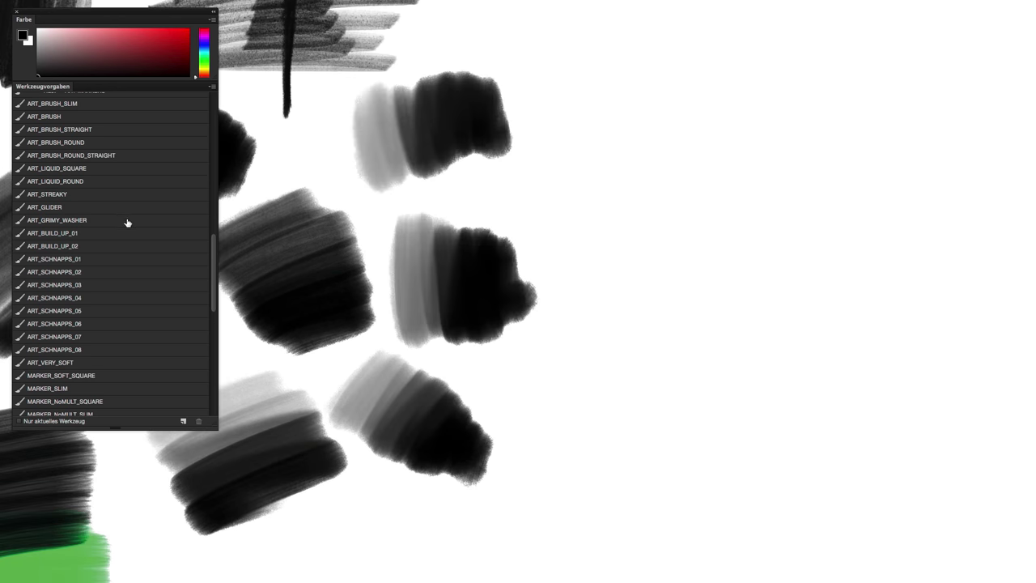
Paint a soft round grey blob with a darker top, then a soft red blob.
drag(595, 170, 576, 368)
mouse_move(534, 72)
mouse_down()
mouse_move(505, 266)
mouse_move(562, 116)
mouse_move(532, 127)
mouse_move(521, 150)
mouse_move(567, 173)
mouse_move(497, 174)
mouse_move(519, 252)
mouse_up()
scroll(520, 253, up, 3)
scroll(519, 253, right, 3)
scroll(238, 170, up, 3)
mouse_move(615, 289)
mouse_down()
mouse_move(643, 162)
mouse_move(567, 203)
mouse_move(592, 173)
mouse_move(629, 167)
mouse_move(667, 212)
mouse_move(560, 190)
mouse_move(599, 268)
mouse_up()
click(204, 69)
Paint a yellow blob above the red one and two blue blobs beside it.
scroll(518, 176, up, 3)
scroll(518, 176, right, 3)
mouse_move(506, 212)
mouse_down()
mouse_move(510, 231)
mouse_move(600, 236)
mouse_up()
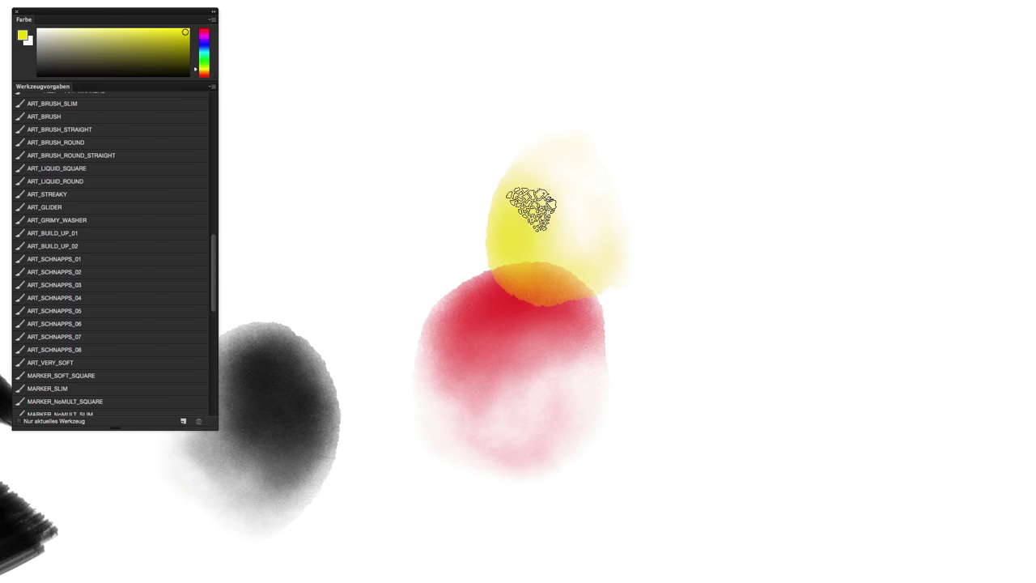
click(204, 45)
mouse_move(458, 182)
mouse_down()
mouse_move(499, 266)
mouse_move(437, 270)
mouse_up()
mouse_move(690, 271)
mouse_down()
mouse_move(731, 243)
mouse_move(769, 243)
mouse_move(680, 186)
mouse_move(712, 133)
mouse_up()
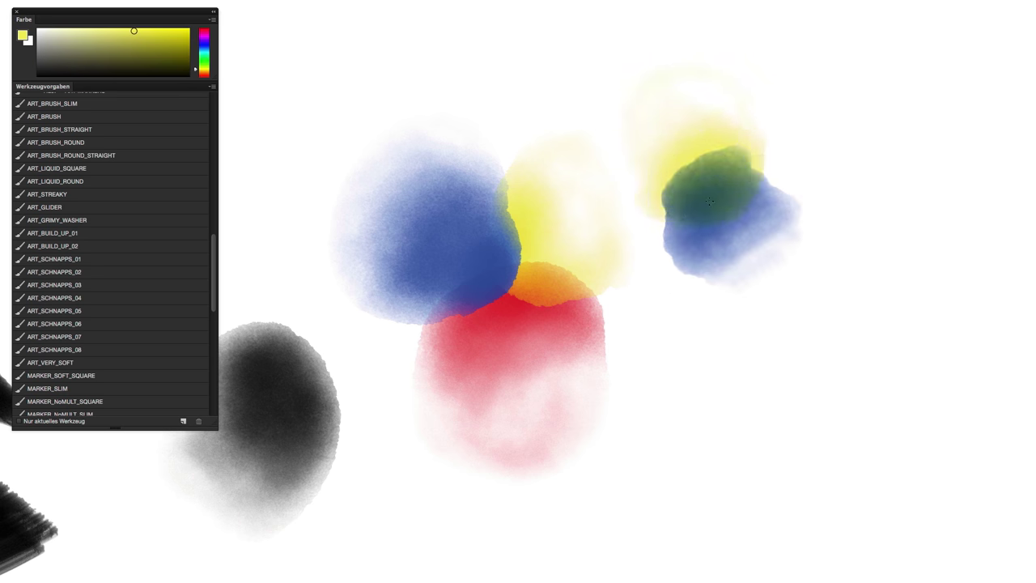
Paint grey test strokes, building the patch larger and darker.
drag(539, 284, 609, 307)
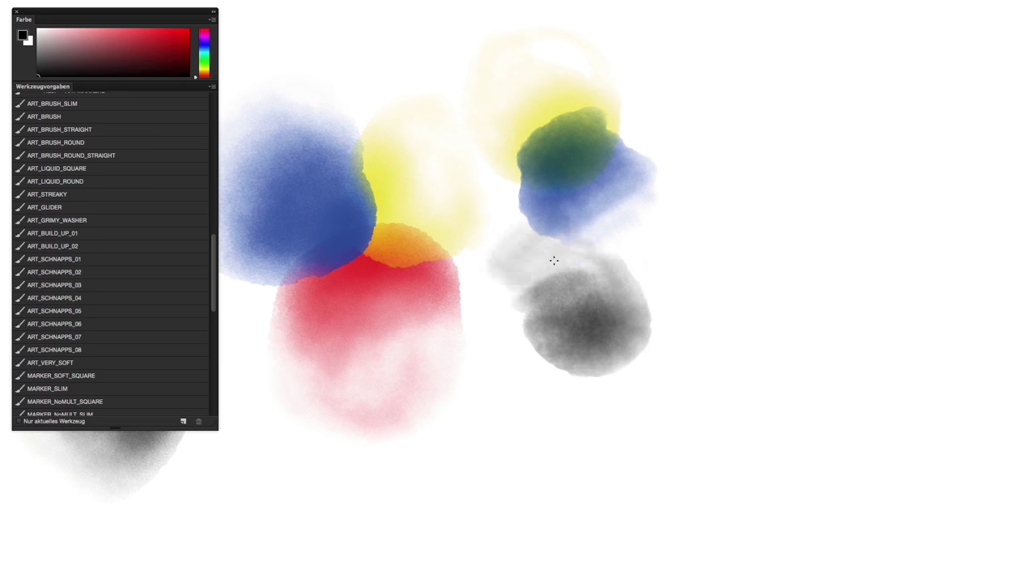
scroll(628, 273, down, 5)
scroll(628, 273, left, 2)
drag(583, 262, 599, 373)
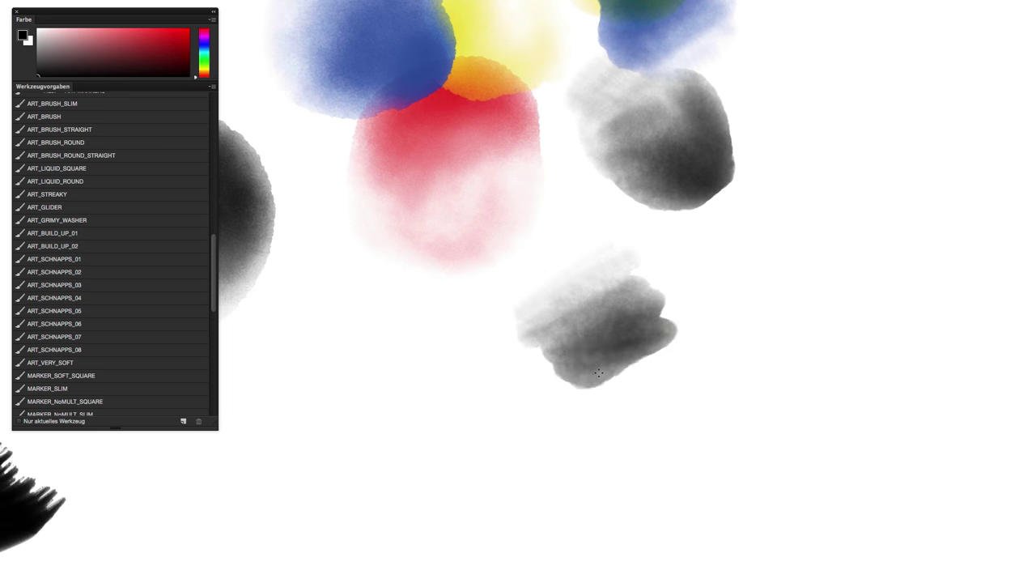
drag(418, 317, 409, 413)
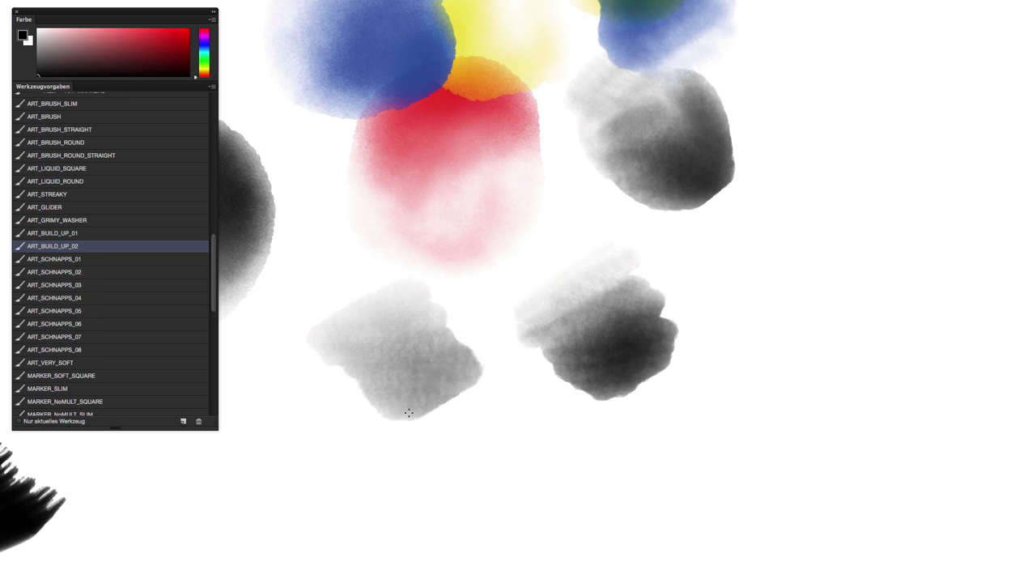
Paint grey textured test patches with ART_SCHNAPPS_01 through ART_SCHNAPPS_04.
click(161, 263)
scroll(567, 259, down, 5)
scroll(567, 259, left, 3)
mouse_move(453, 203)
mouse_down()
mouse_move(449, 277)
mouse_move(534, 300)
mouse_move(486, 242)
mouse_up()
drag(551, 283, 518, 332)
mouse_move(632, 283)
mouse_down()
mouse_move(729, 357)
mouse_move(688, 267)
mouse_up()
scroll(566, 324, right, 5)
key(.)
mouse_move(572, 171)
mouse_down()
mouse_move(664, 316)
mouse_move(599, 324)
mouse_up()
Paint large grey patches with the next Schnapps preset, growing one into a dark square.
click(153, 298)
scroll(681, 292, down, 4)
scroll(681, 292, left, 5)
mouse_move(510, 243)
mouse_down()
mouse_move(615, 292)
mouse_move(583, 348)
mouse_move(559, 315)
mouse_up()
mouse_move(848, 255)
mouse_down()
mouse_move(858, 348)
mouse_move(784, 246)
mouse_up()
scroll(566, 284, down, 5)
mouse_move(518, 275)
mouse_down()
mouse_move(621, 250)
mouse_move(583, 340)
mouse_move(567, 267)
mouse_up()
Paint grey test patches with ART_SCHNAPPS_07.
click(153, 337)
scroll(612, 324, up, 2)
drag(611, 324, 585, 325)
mouse_move(550, 243)
mouse_down()
mouse_move(620, 266)
mouse_move(603, 324)
mouse_up()
scroll(731, 370, down, 5)
mouse_move(453, 243)
mouse_down()
mouse_move(555, 319)
mouse_move(566, 372)
mouse_up()
Paint a large soft grey ART_VERY_SOFT blob and a light grey zigzag marker stroke.
click(162, 362)
mouse_move(698, 202)
mouse_down()
mouse_move(761, 267)
mouse_move(793, 324)
mouse_move(770, 307)
mouse_move(826, 323)
mouse_move(806, 378)
mouse_move(739, 298)
mouse_move(701, 427)
mouse_up()
mouse_move(378, 85)
mouse_down()
mouse_move(397, 129)
mouse_move(504, 224)
mouse_move(617, 194)
mouse_up()
scroll(570, 398, up, 5)
Paint overlapping vertical grey marker strokes across the top of the canvas.
drag(468, 37, 462, 146)
mouse_move(507, 76)
mouse_down()
mouse_move(565, 124)
mouse_move(664, 129)
mouse_move(768, 57)
mouse_up()
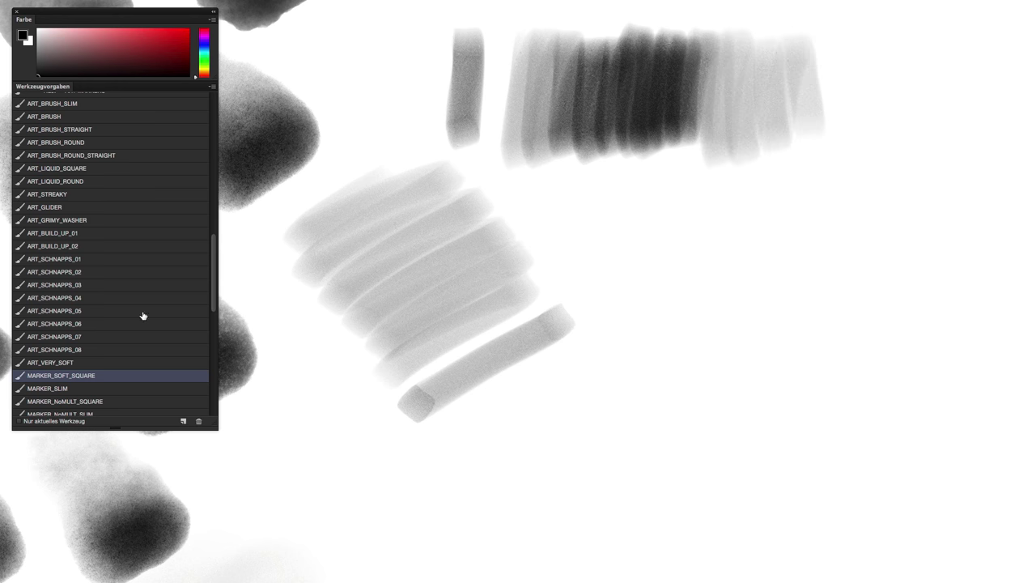
drag(519, 283, 810, 243)
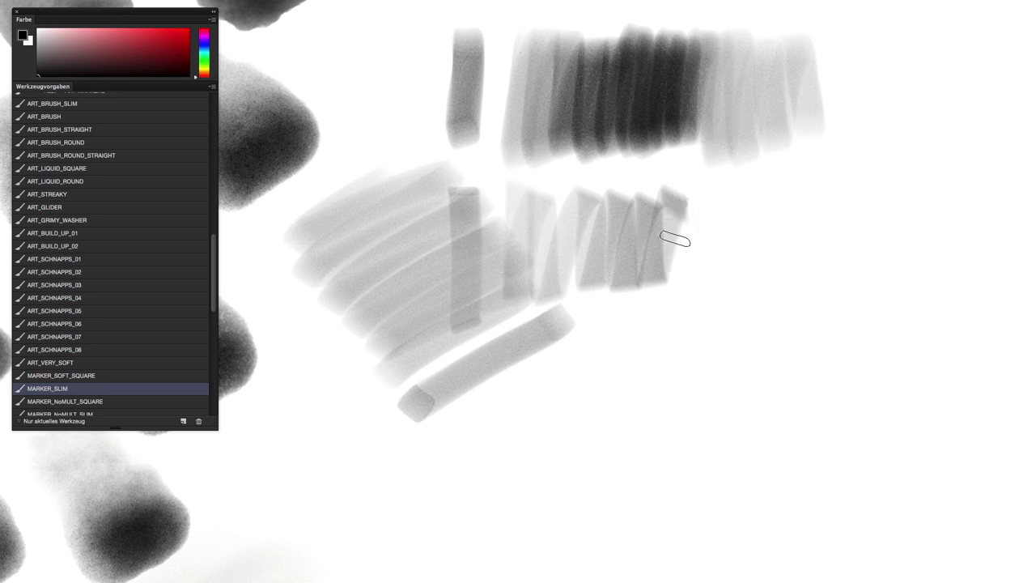
scroll(111, 324, down, 4)
Paint large grey scribble strokes with BRUSH_EL_ULTIMO_01.
click(59, 267)
scroll(330, 319, down, 5)
mouse_move(335, 387)
mouse_down()
mouse_move(589, 370)
mouse_move(675, 167)
mouse_move(688, 419)
mouse_move(583, 173)
mouse_move(729, 440)
mouse_up()
scroll(728, 439, right, 5)
drag(588, 294, 755, 468)
Add horizontal light-grey scribbles, darkening the centre with overlapping strokes.
scroll(754, 468, up, 5)
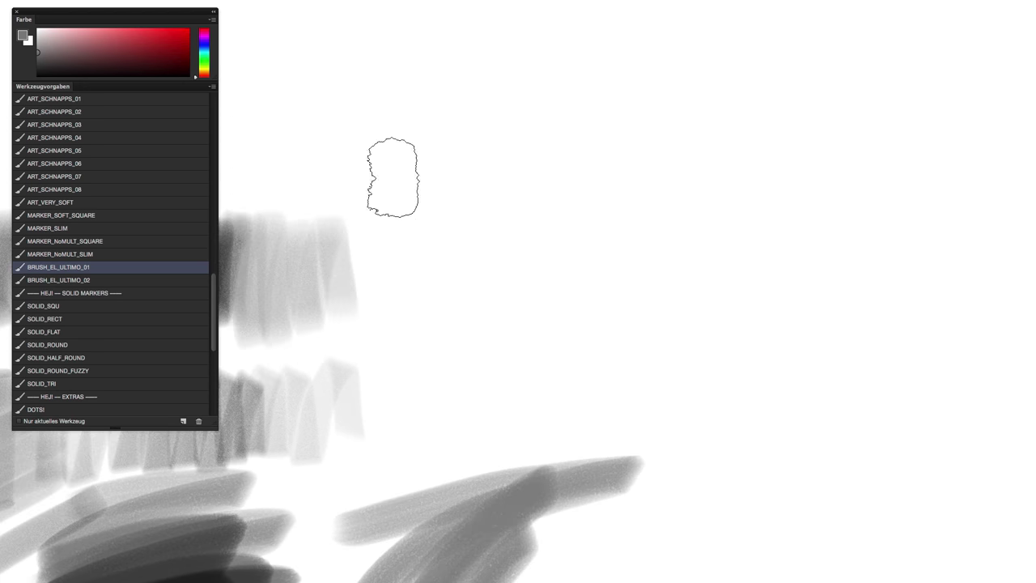
drag(394, 178, 602, 344)
drag(717, 310, 474, 304)
mouse_move(453, 324)
mouse_down()
mouse_move(664, 341)
mouse_move(672, 393)
mouse_move(664, 304)
mouse_up()
mouse_move(664, 304)
mouse_down()
mouse_move(664, 216)
mouse_move(551, 130)
mouse_move(688, 410)
mouse_move(394, 320)
mouse_up()
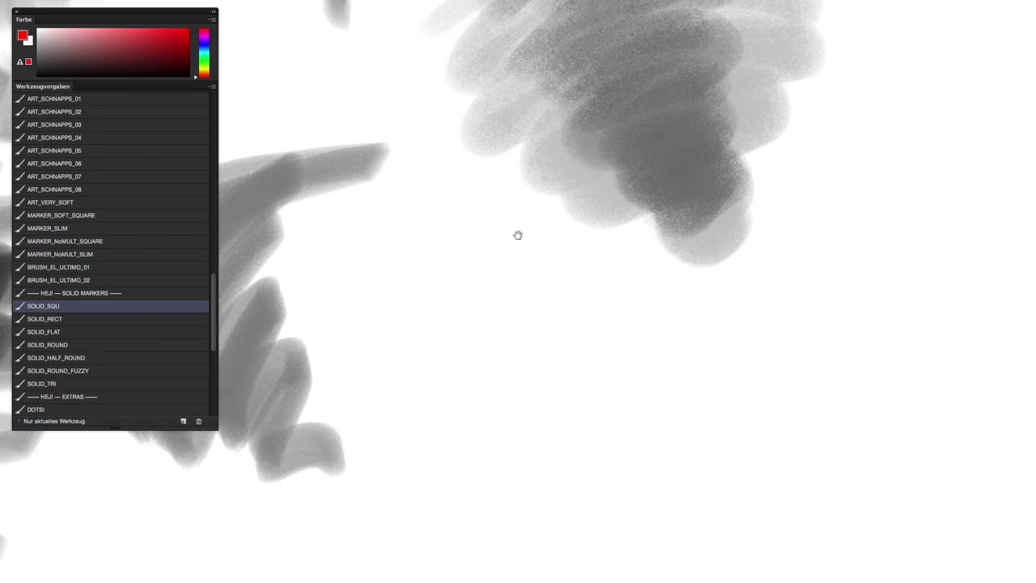
Paint red zigzag strokes, including an m-shaped zigzag.
mouse_move(340, 182)
mouse_down()
mouse_move(539, 178)
mouse_move(706, 243)
mouse_up()
scroll(455, 223, down, 5)
drag(413, 225, 485, 298)
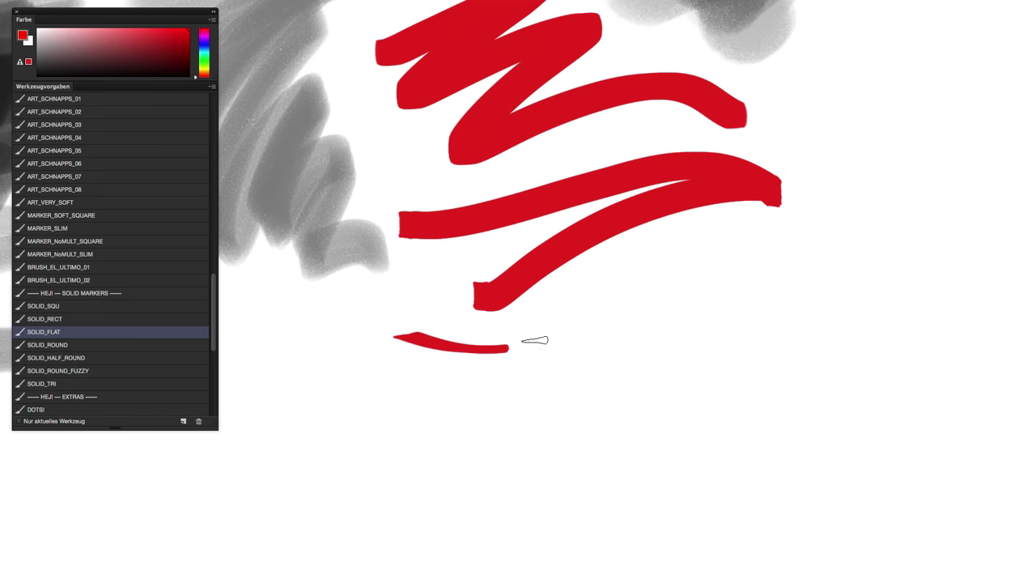
drag(535, 340, 856, 396)
Paint red looping, Z-shaped and wavy zigzag strokes with loops beside them.
scroll(518, 243, left, 5)
mouse_move(451, 128)
mouse_down()
mouse_move(590, 186)
mouse_move(717, 267)
mouse_up()
scroll(667, 324, right, 2)
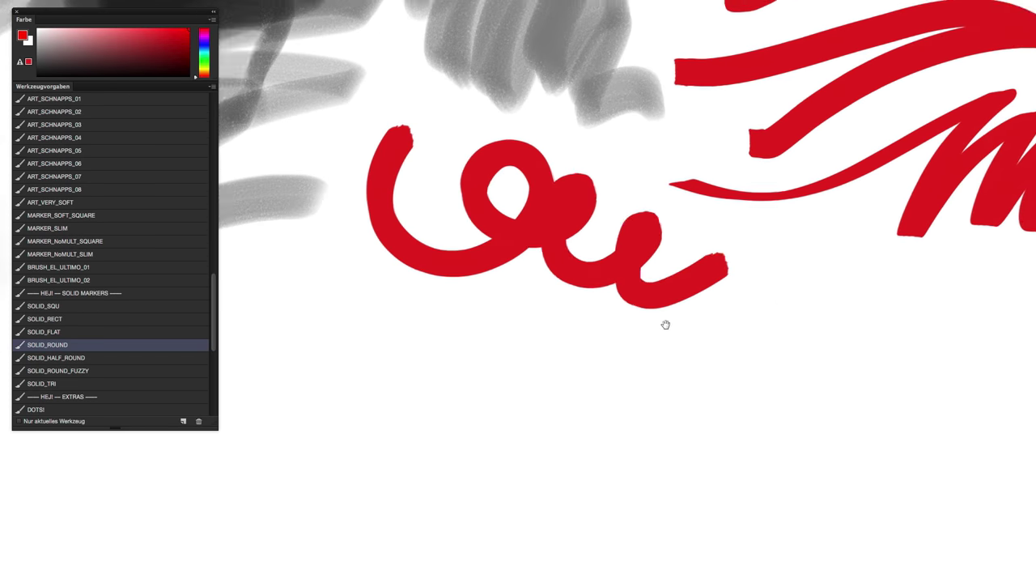
scroll(666, 324, right, 3)
drag(628, 255, 816, 377)
drag(431, 376, 747, 310)
drag(490, 258, 654, 276)
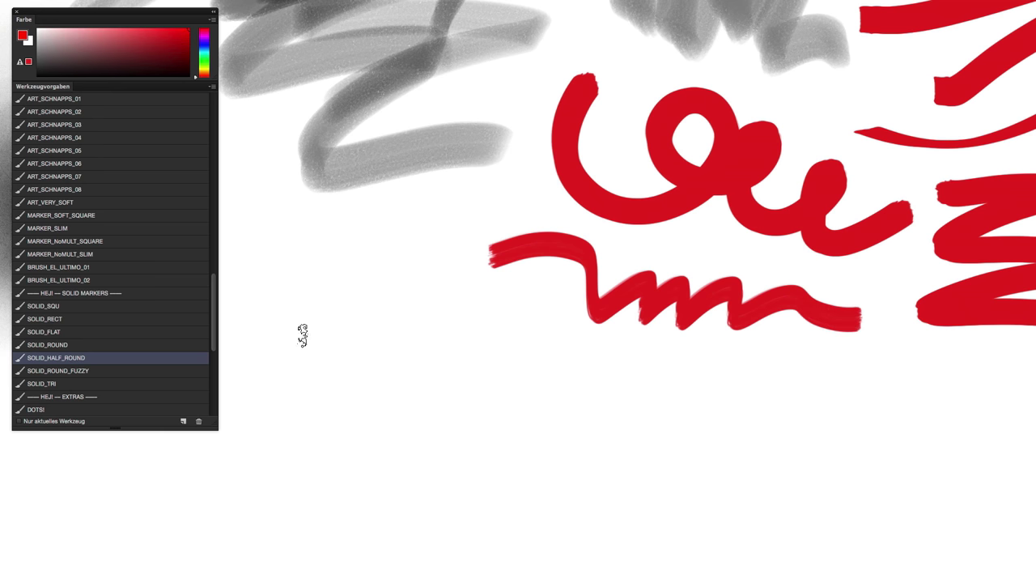
drag(424, 285, 293, 279)
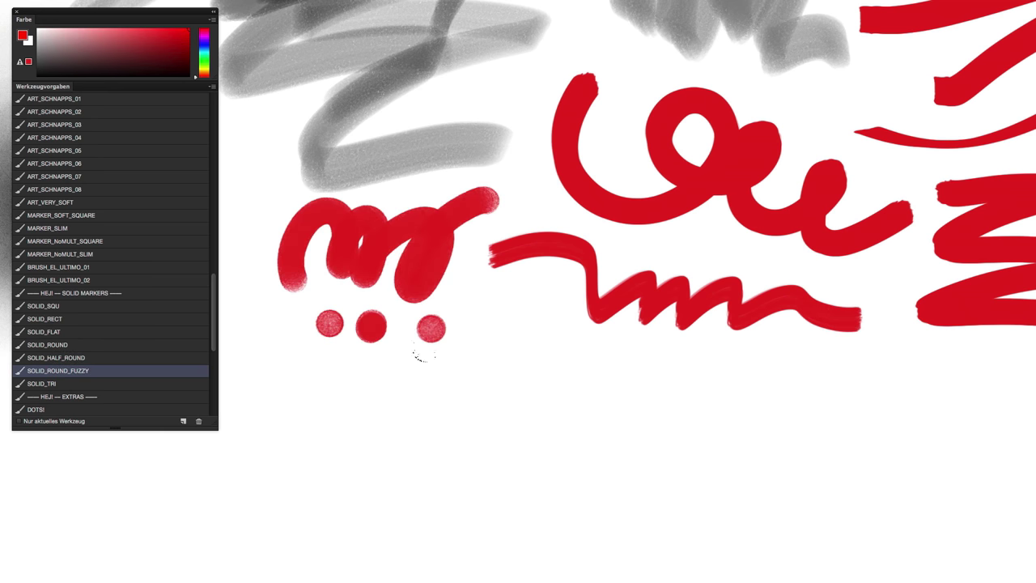
Add two more red strokes, then spray a trail of grey dots with DOTS!
scroll(423, 354, down, 3)
drag(532, 293, 809, 344)
drag(449, 445, 725, 437)
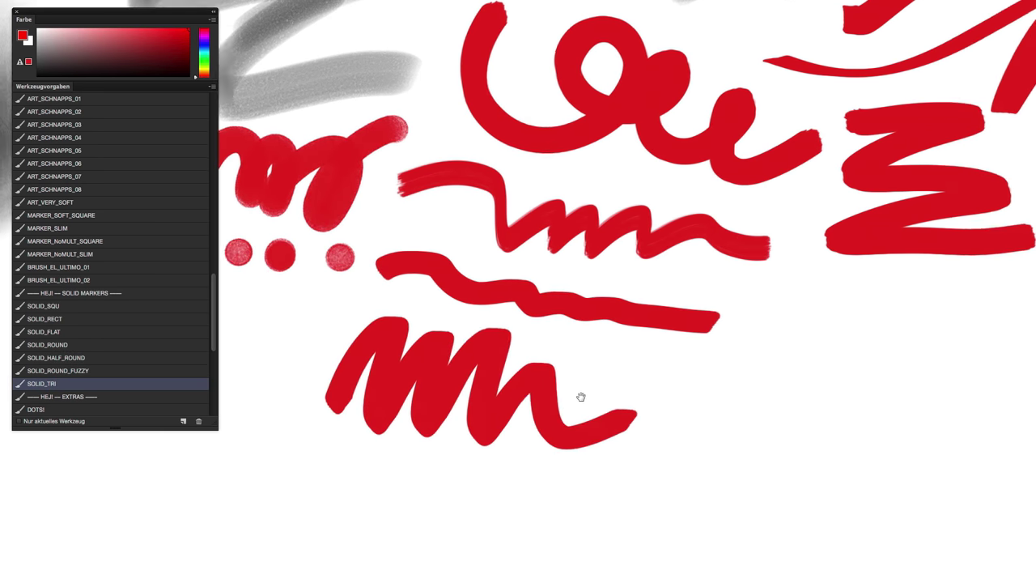
scroll(581, 398, right, 5)
scroll(580, 398, down, 1)
scroll(162, 323, down, 5)
click(36, 227)
drag(544, 352, 664, 347)
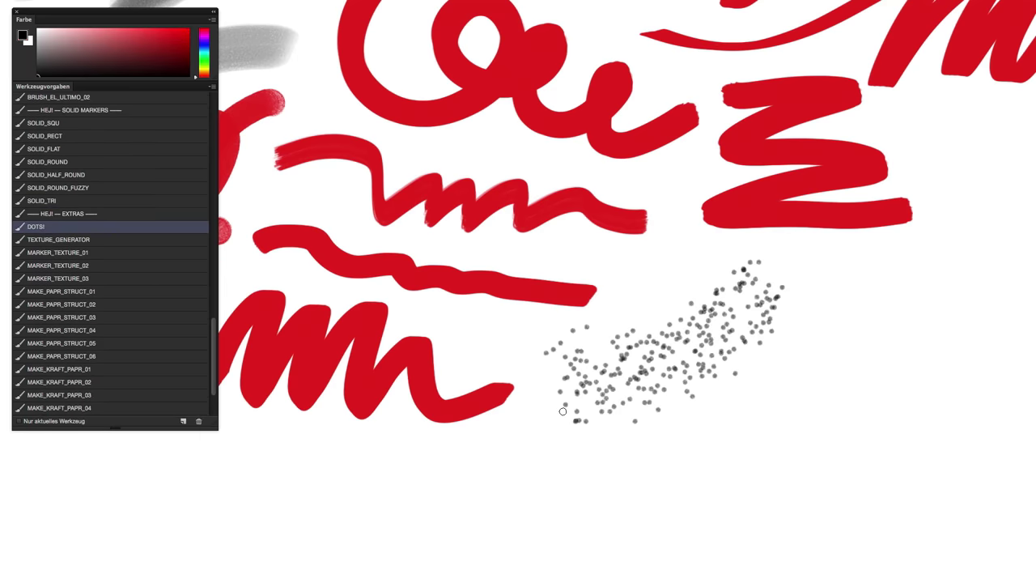
Paint textured airbrush blobs, including dark and red ones, with the TEXTURE_GENERATOR preset.
click(59, 240)
drag(292, 162, 243, 292)
scroll(566, 324, right, 10)
drag(526, 203, 664, 340)
drag(502, 162, 769, 122)
scroll(567, 324, down, 3)
drag(405, 349, 713, 259)
Add blue and yellow TEXTURE_GENERATOR blobs, blending the yellow into the colour patches.
click(203, 44)
scroll(567, 324, down, 3)
drag(364, 364, 793, 340)
click(204, 68)
mouse_move(810, 186)
mouse_down()
mouse_move(874, 324)
mouse_move(729, 486)
mouse_up()
Paint large grey textured blobs with the MARKER_TEXTURE_01, _02 and _03 presets.
scroll(534, 363, down, 2)
scroll(535, 362, left, 5)
click(121, 253)
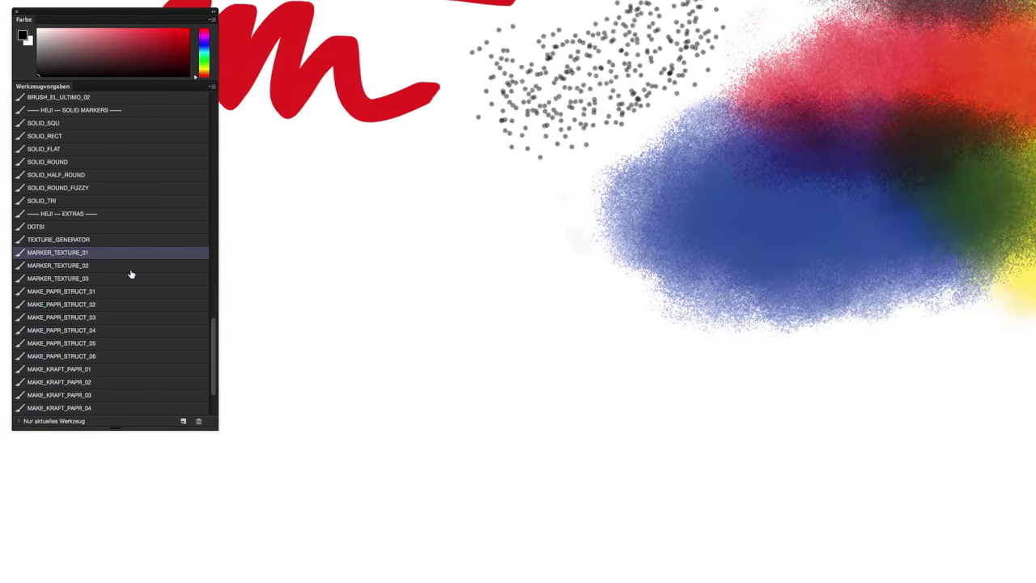
scroll(535, 291, left, 5)
drag(486, 255, 513, 267)
click(57, 265)
scroll(697, 268, up, 3)
drag(697, 268, 235, 292)
click(58, 278)
scroll(683, 203, down, 3)
drag(682, 204, 548, 335)
Try the MAKE_PAPR_STRUCT presets 01 through 06 on the canvas.
mouse_move(669, 427)
mouse_down()
mouse_move(460, 253)
mouse_move(461, 116)
mouse_up()
click(61, 291)
click(61, 305)
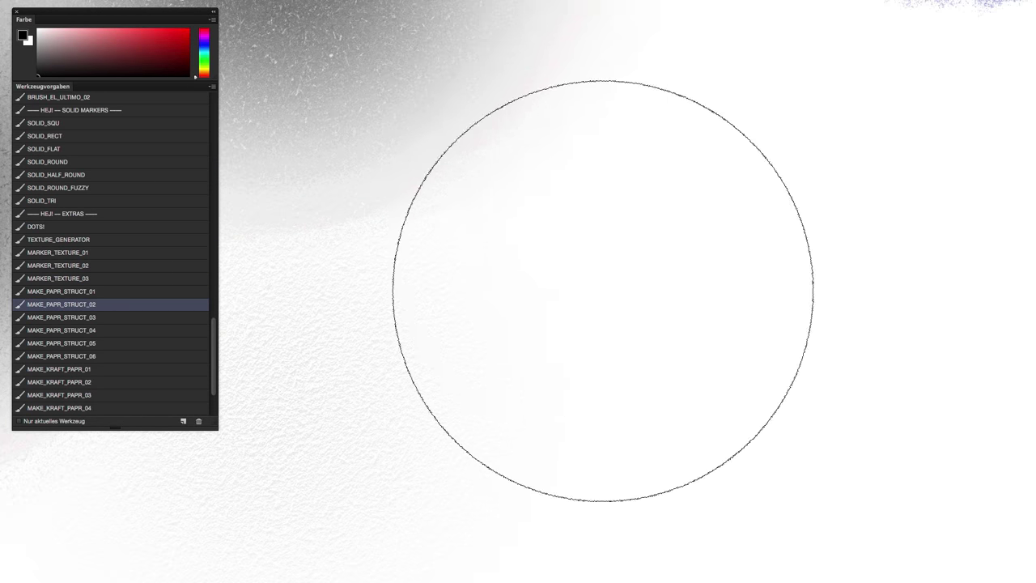
click(61, 318)
scroll(671, 313, up, 5)
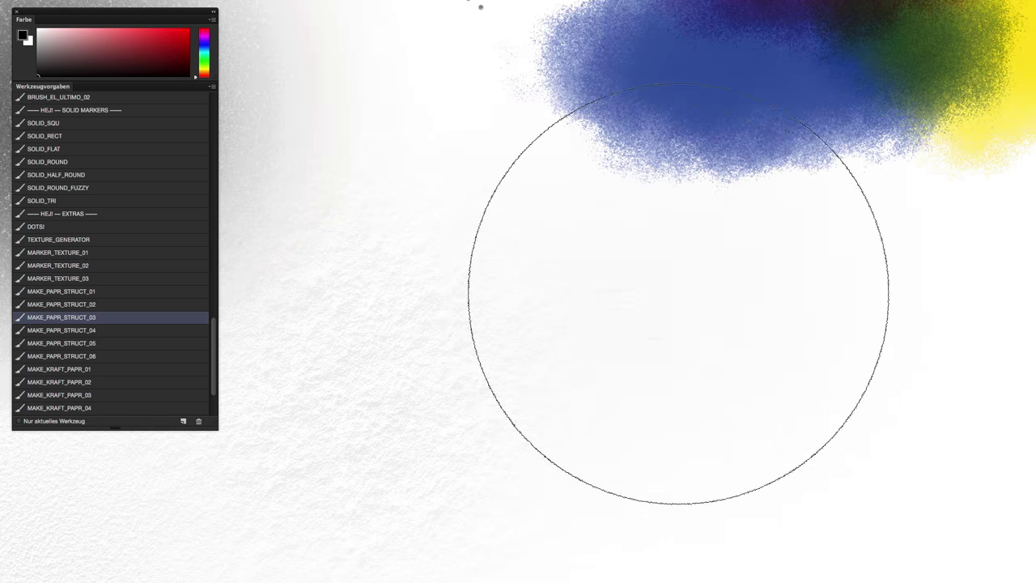
click(61, 331)
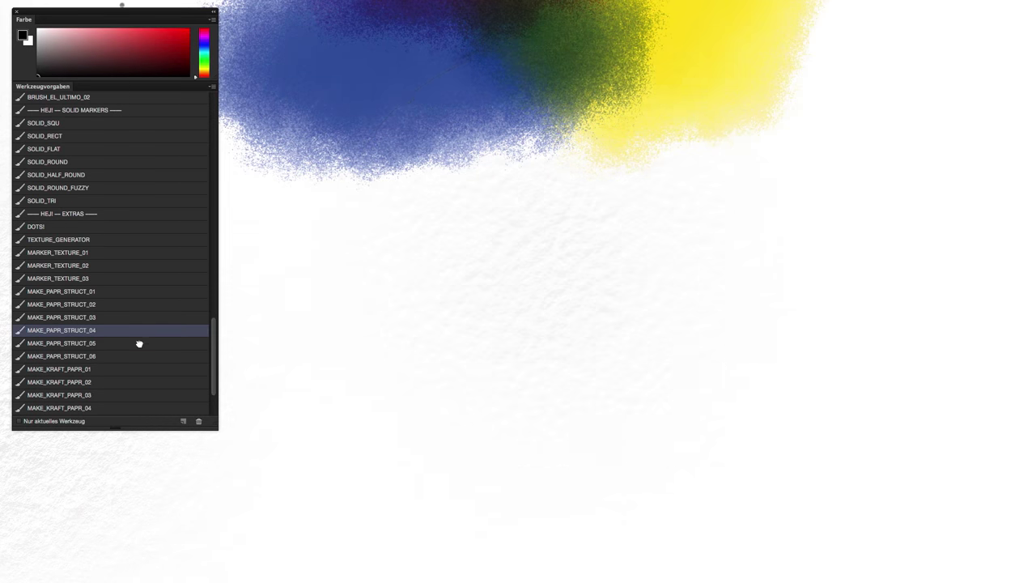
click(138, 343)
scroll(583, 236, up, 5)
key(period)
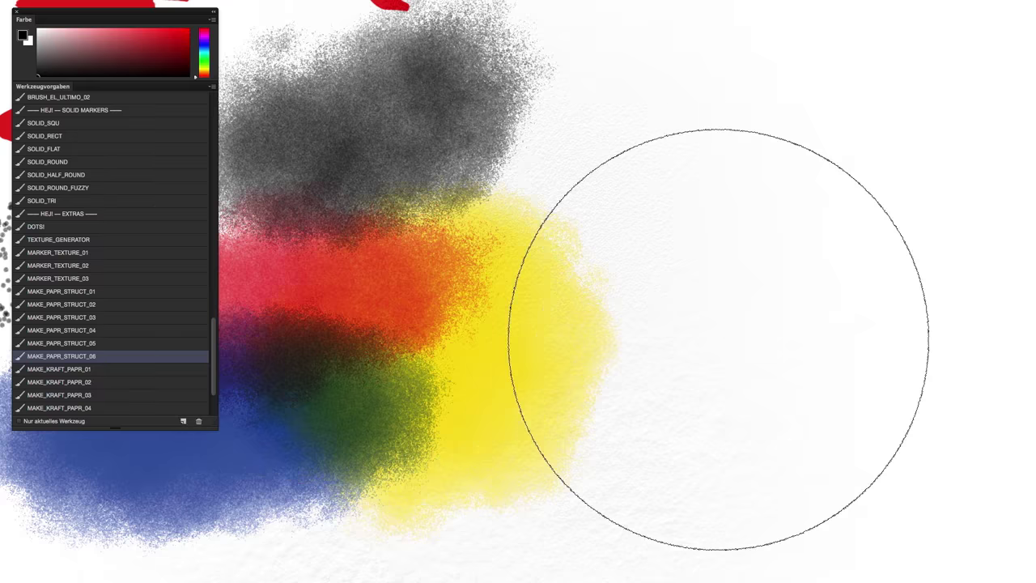
Try the MAKE_KRAFT_PAPR presets 01 through 04 over a blank canvas area.
key(period)
scroll(618, 236, up, 5)
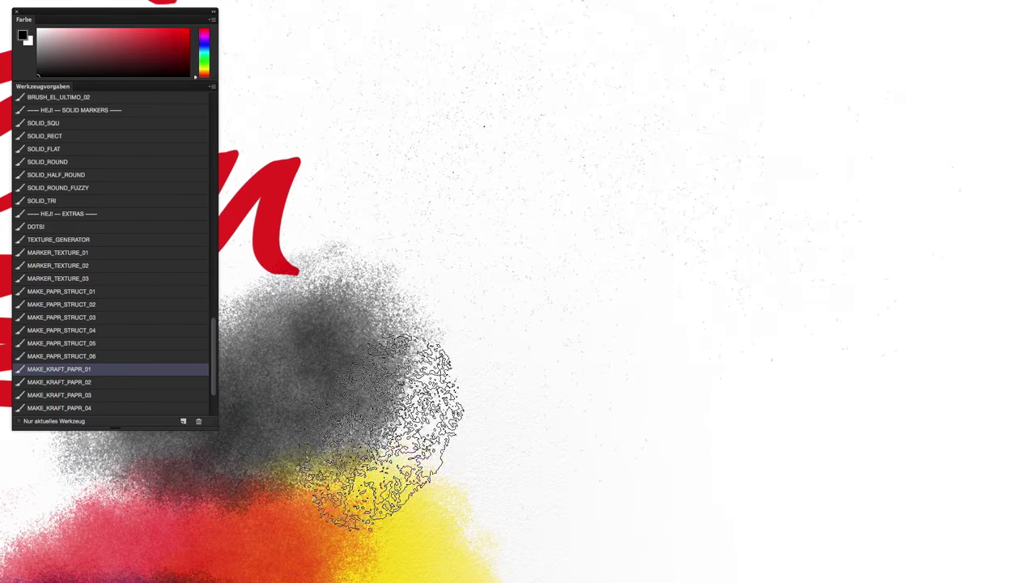
key(period)
scroll(650, 329, up, 5)
scroll(650, 328, up, 2)
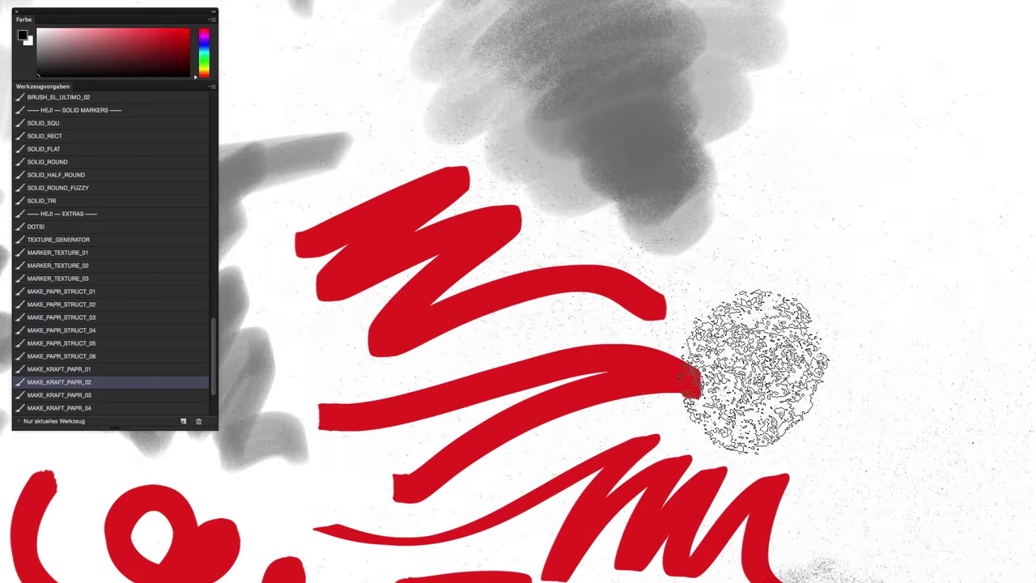
scroll(757, 371, up, 5)
key(period)
drag(786, 454, 555, 375)
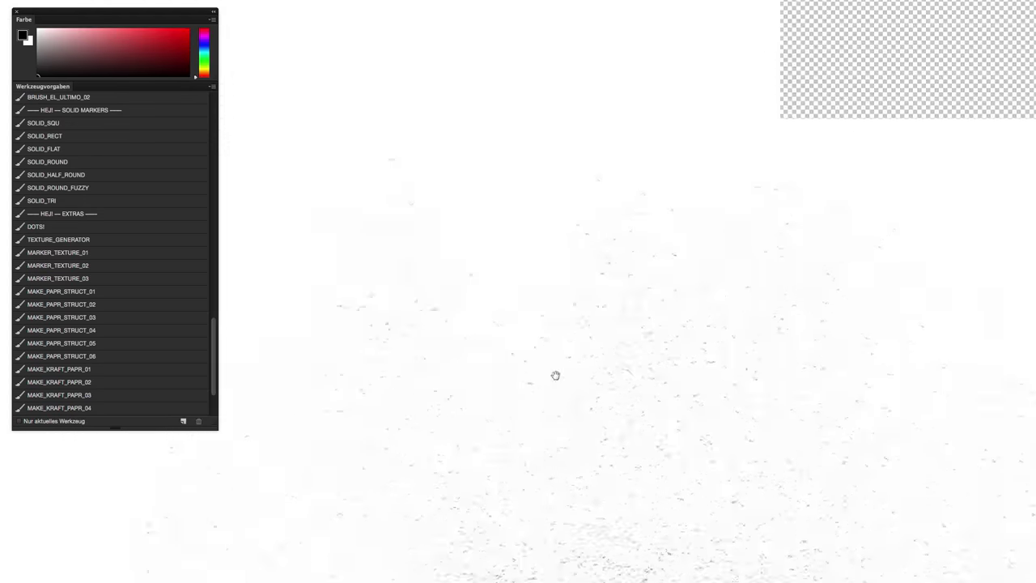
scroll(151, 407, down, 3)
click(187, 331)
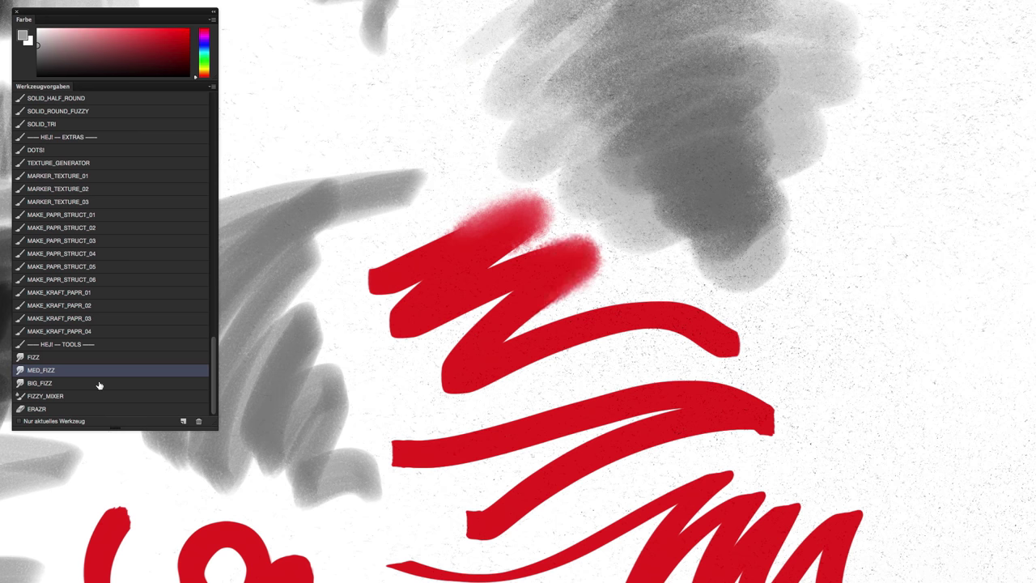
Paint a fuzzy red stroke on the zigzag, then smear and lighten it with white strokes.
drag(710, 314, 685, 302)
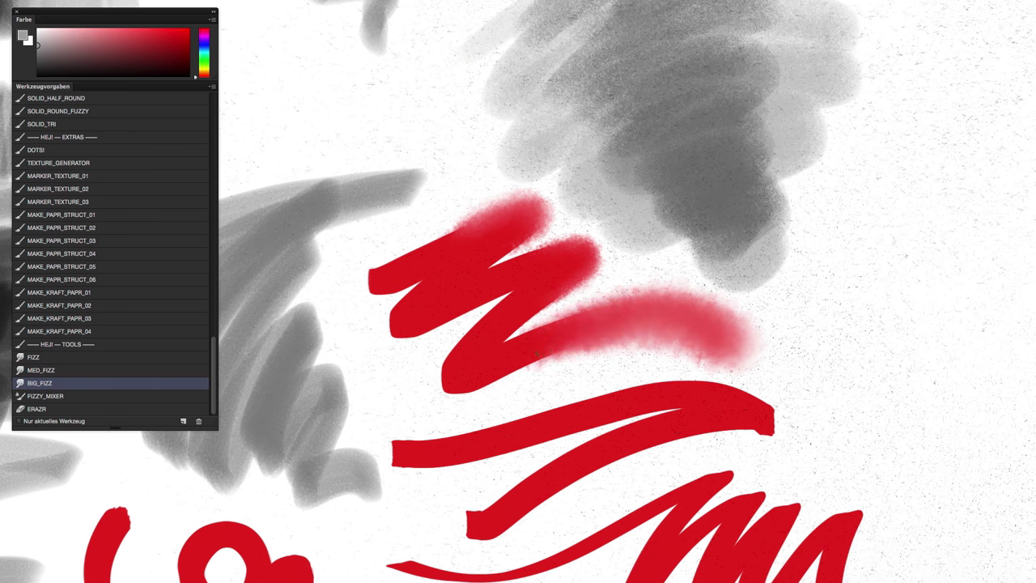
scroll(507, 413, down, 5)
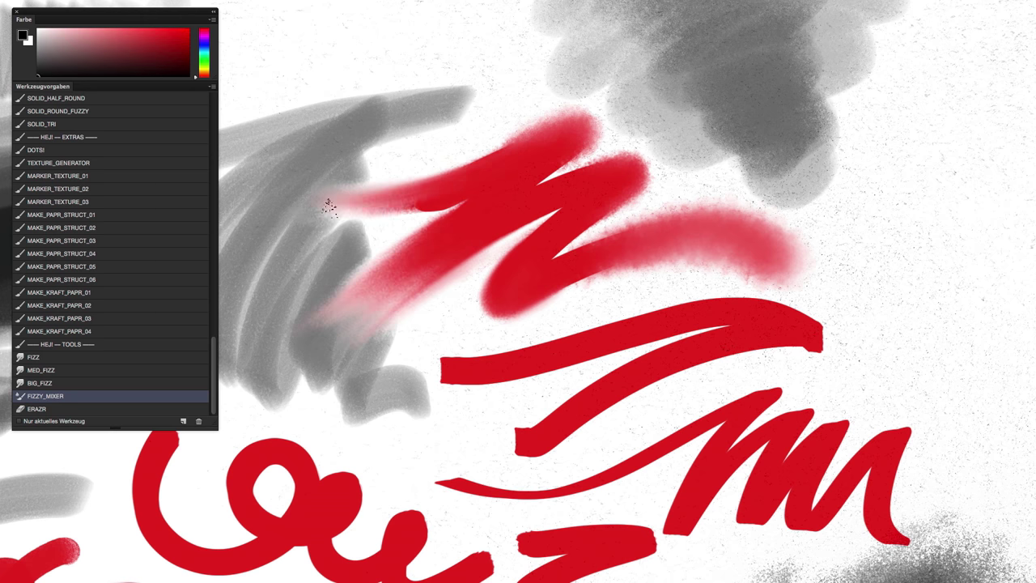
mouse_move(544, 164)
mouse_down()
mouse_move(463, 219)
mouse_move(486, 220)
mouse_move(532, 108)
mouse_move(490, 287)
mouse_move(574, 341)
mouse_move(417, 384)
mouse_up()
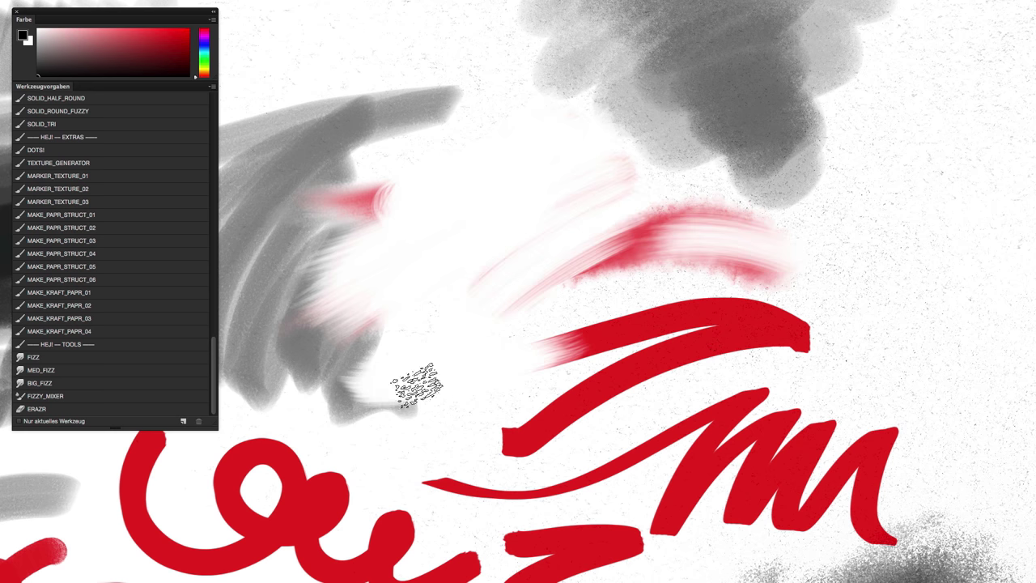